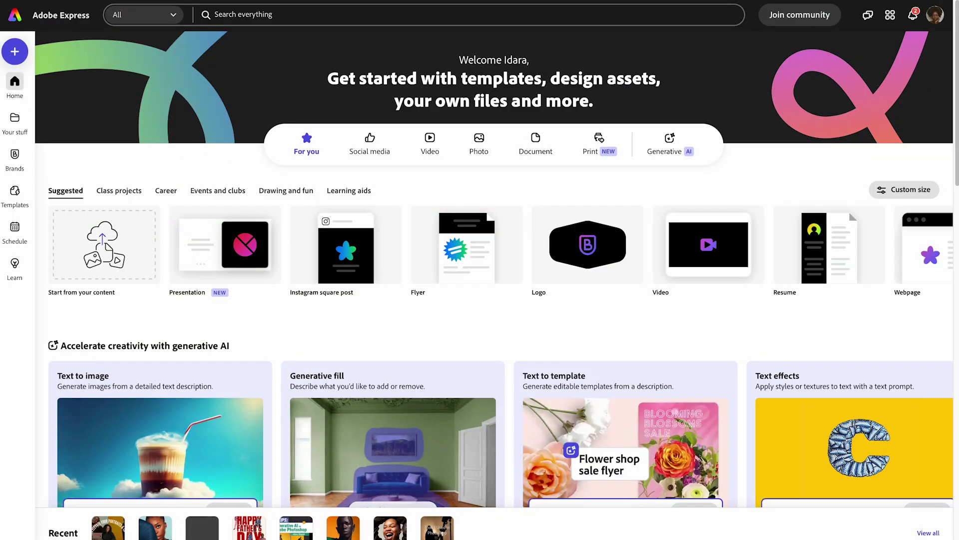
# - Start a new presentation by browsing the presentation templates
pyautogui.scroll(-1, 182, 146)
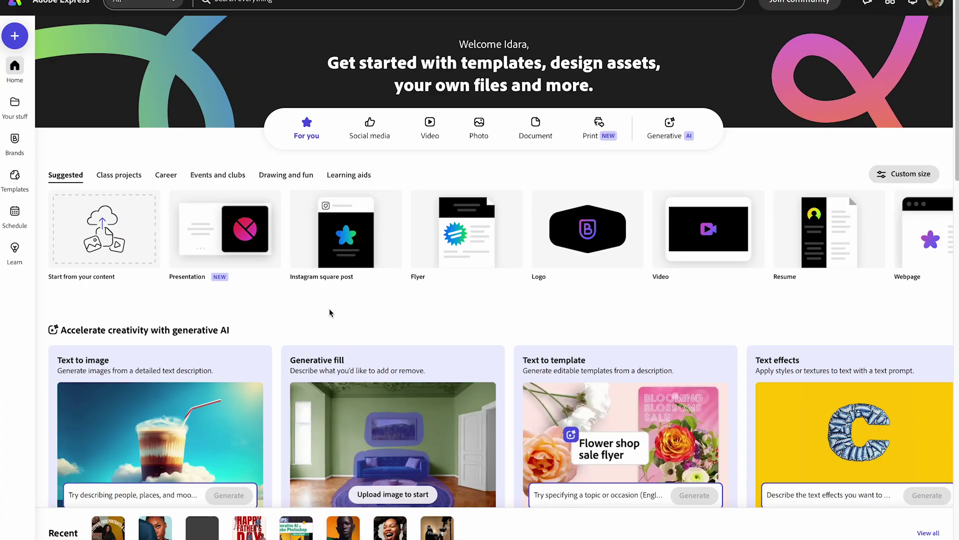
pyautogui.scroll(-2, 361, 281)
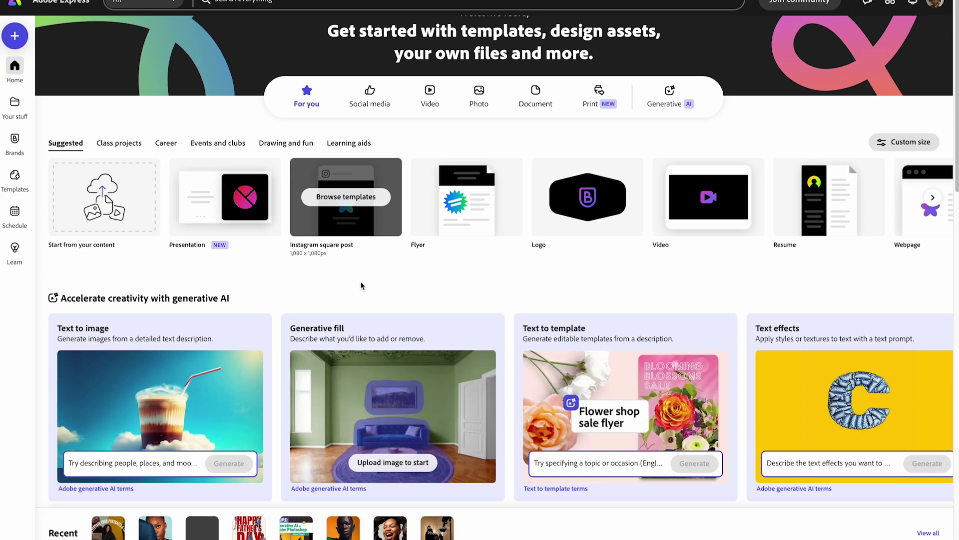
pyautogui.scroll(-3, 391, 284)
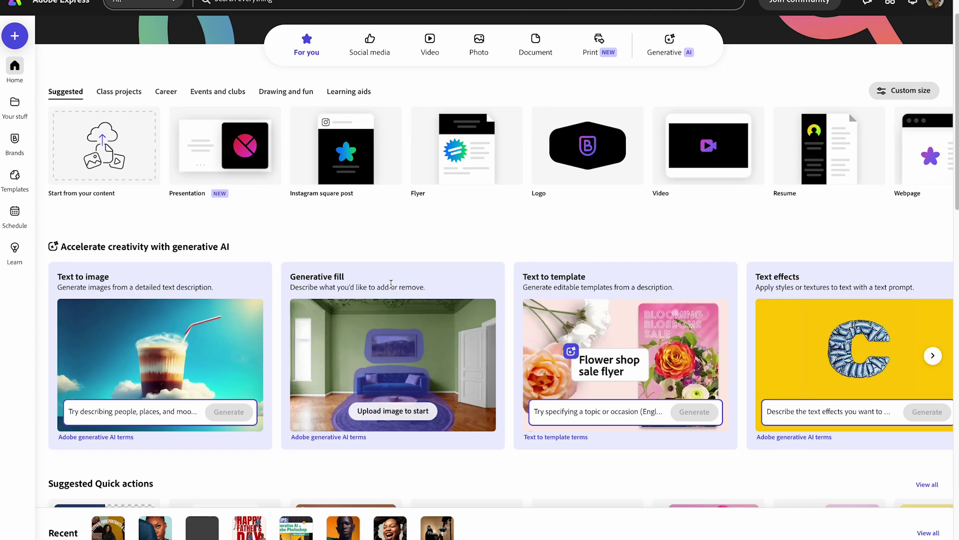
pyautogui.moveTo(270, 187)
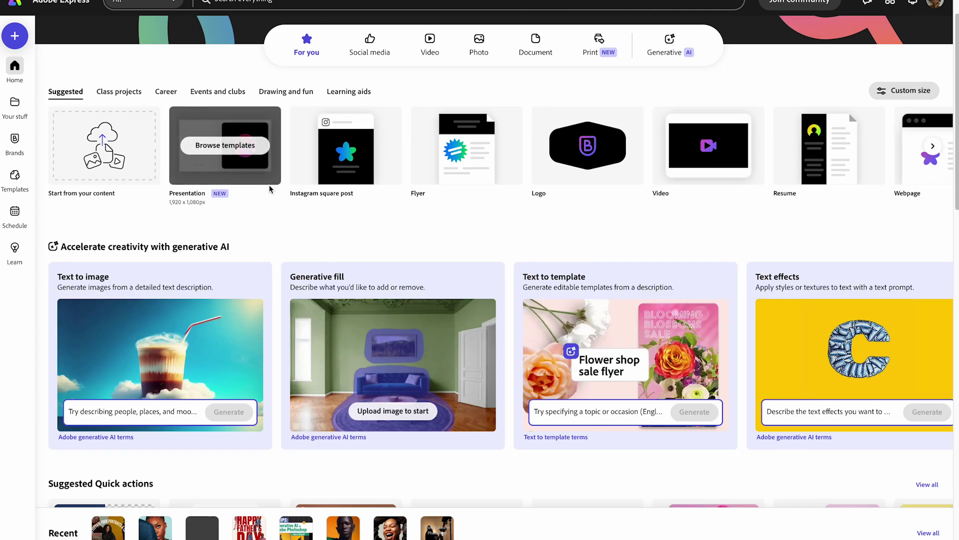
pyautogui.click(243, 157)
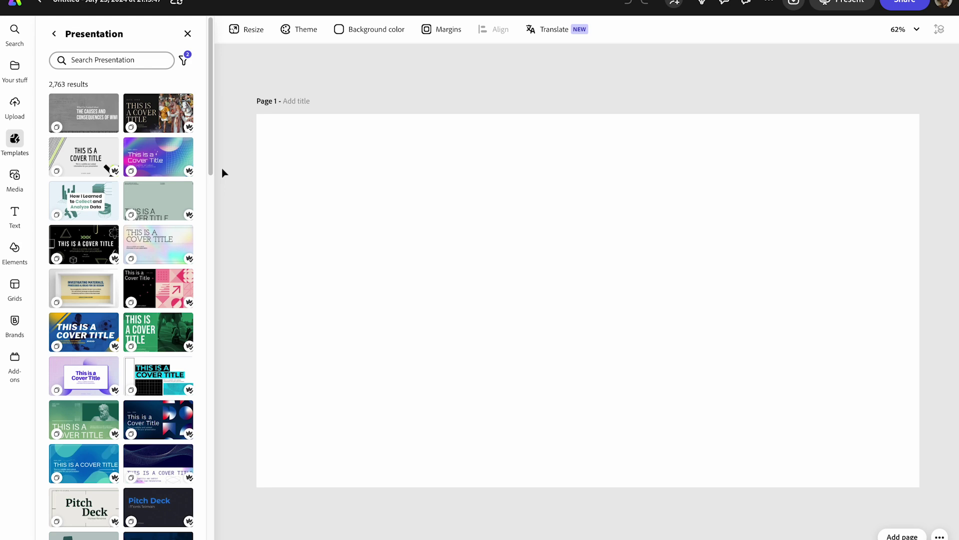
# - Look through the presentation templates for a design suited to a photo shoot moodboard
pyautogui.scroll(-3, 181, 209)
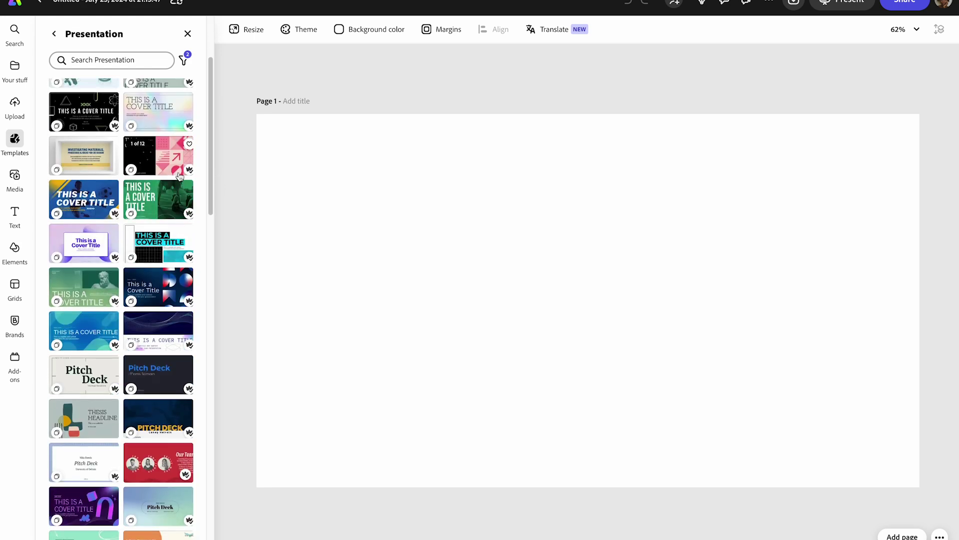
pyautogui.scroll(3, 165, 214)
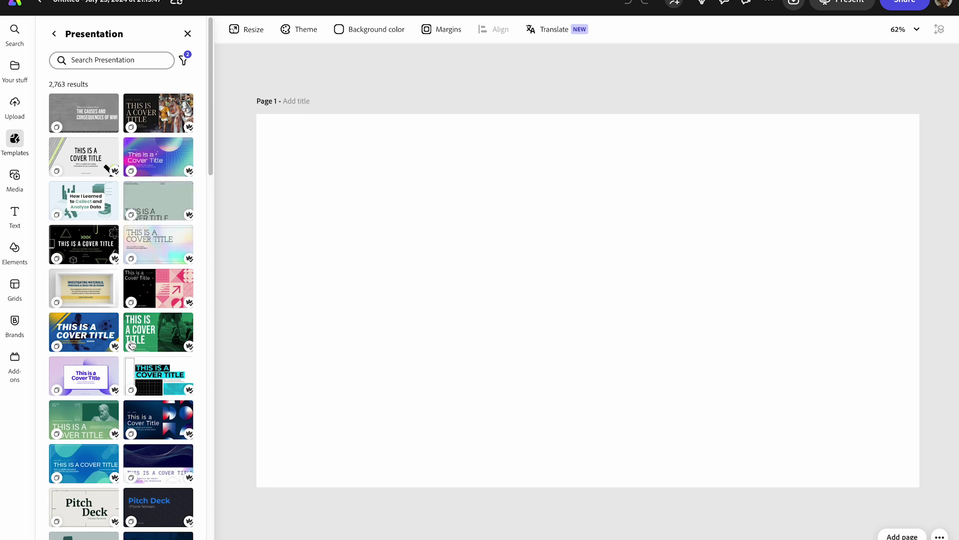
pyautogui.scroll(-2, 132, 345)
pyautogui.scroll(-6, 135, 346)
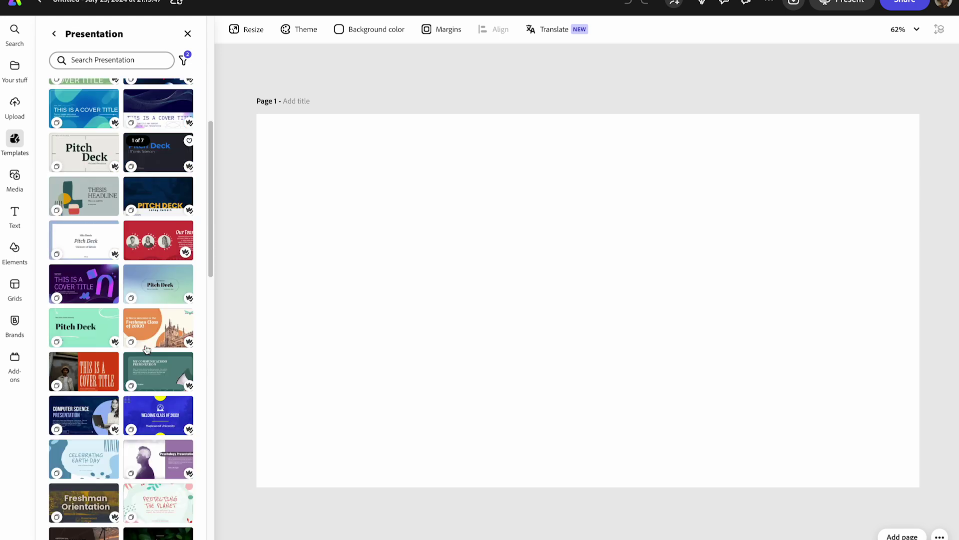
pyautogui.scroll(-6, 146, 348)
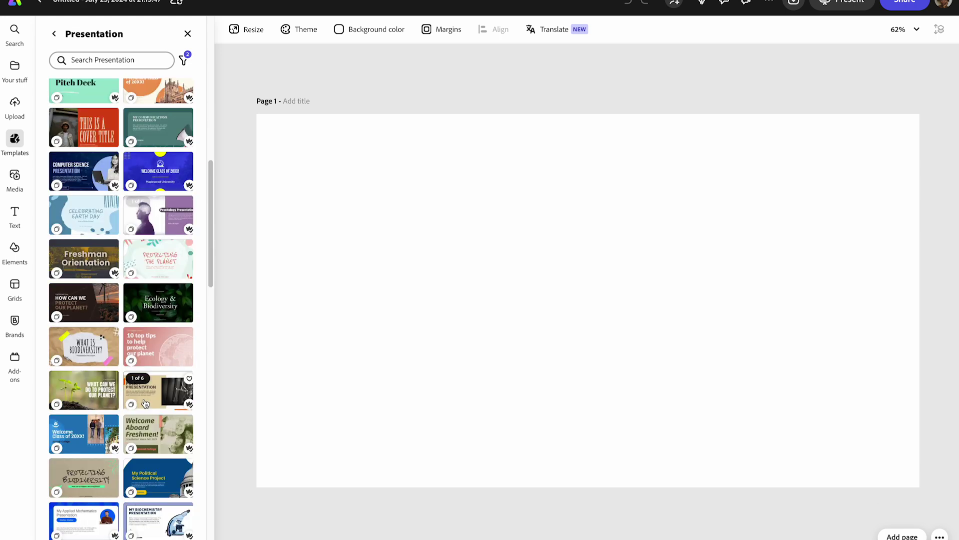
pyautogui.scroll(-4, 165, 361)
pyautogui.scroll(-4, 165, 361)
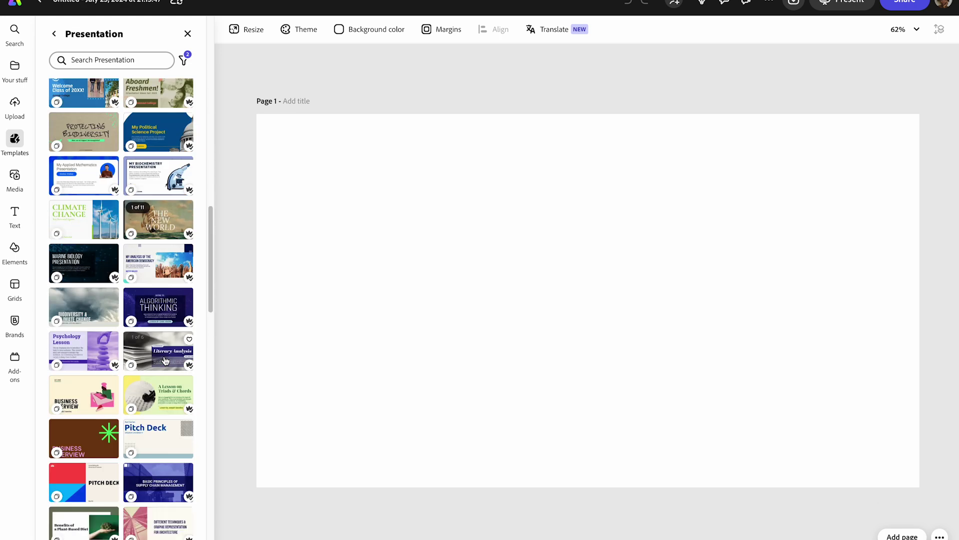
pyautogui.scroll(-2, 164, 361)
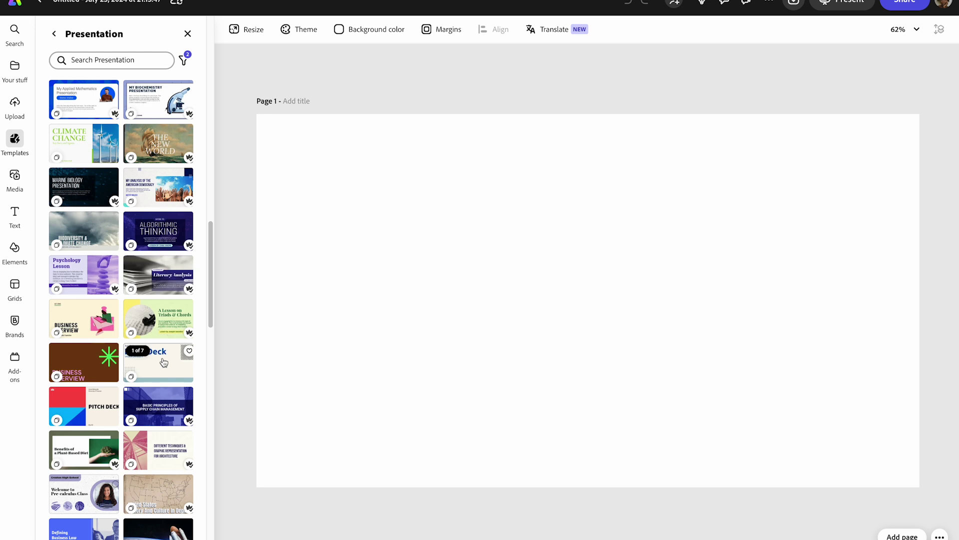
pyautogui.scroll(-7, 86, 434)
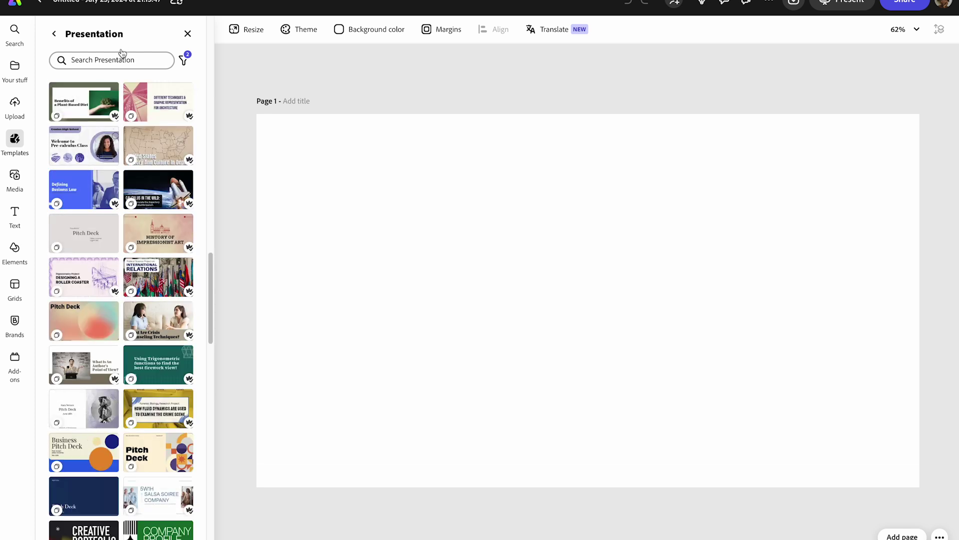
# - Search the presentation templates for "moodboard" and apply the Lookbook template
pyautogui.click(119, 65)
pyautogui.write('moodbaor')
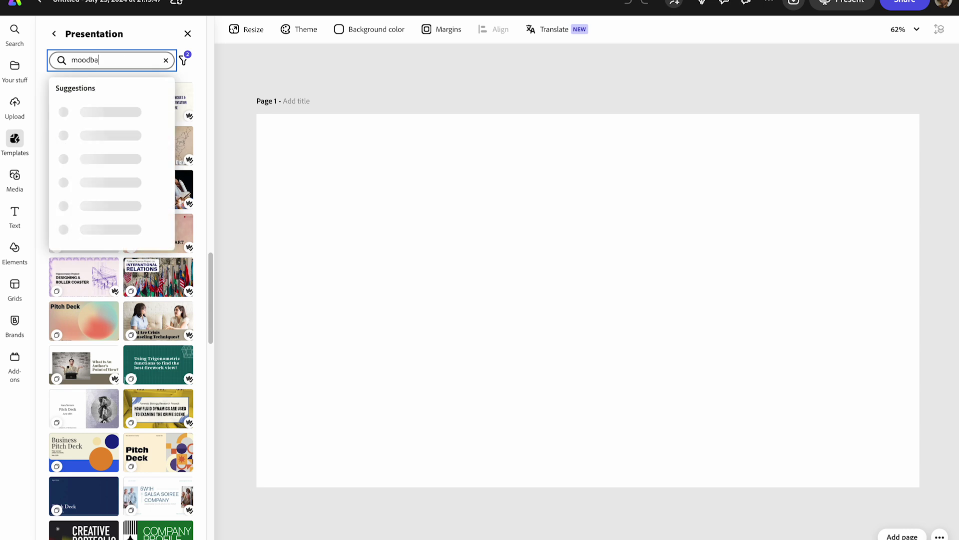
pyautogui.press('BackSpace')
pyautogui.press('BackSpace')
pyautogui.press('BackSpace')
pyautogui.write('oard')
pyautogui.press('Return')
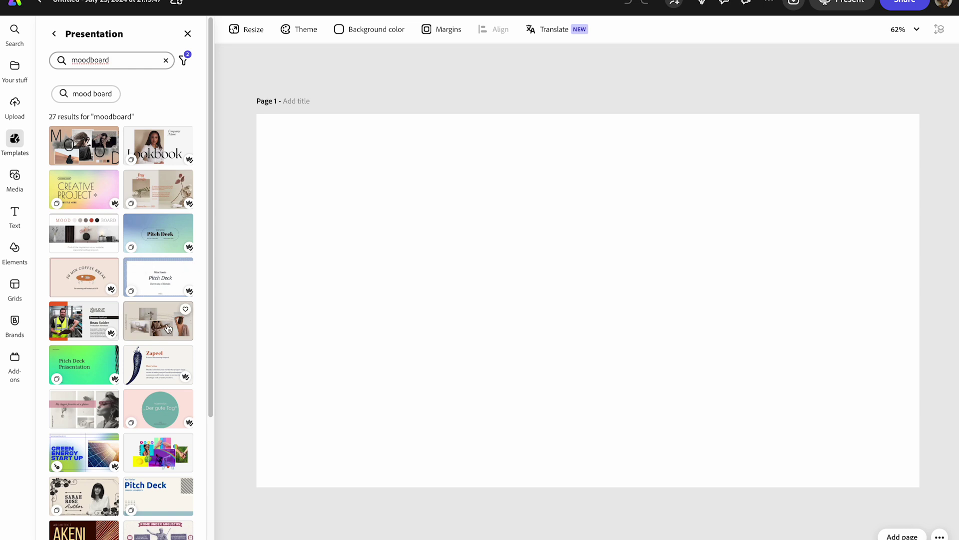
pyautogui.click(161, 148)
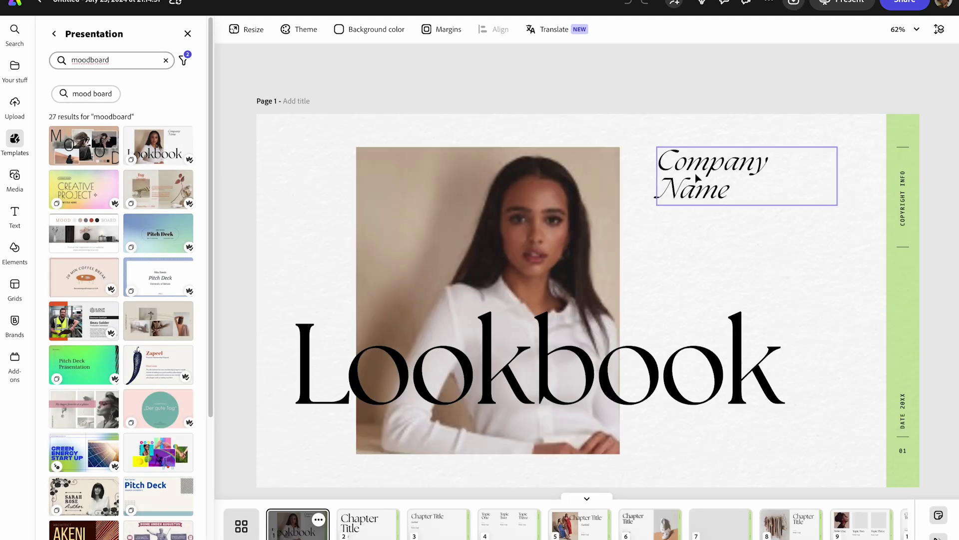
# - Replace the "Company Name" text on the cover page with the creator's full name
pyautogui.doubleClick(698, 178)
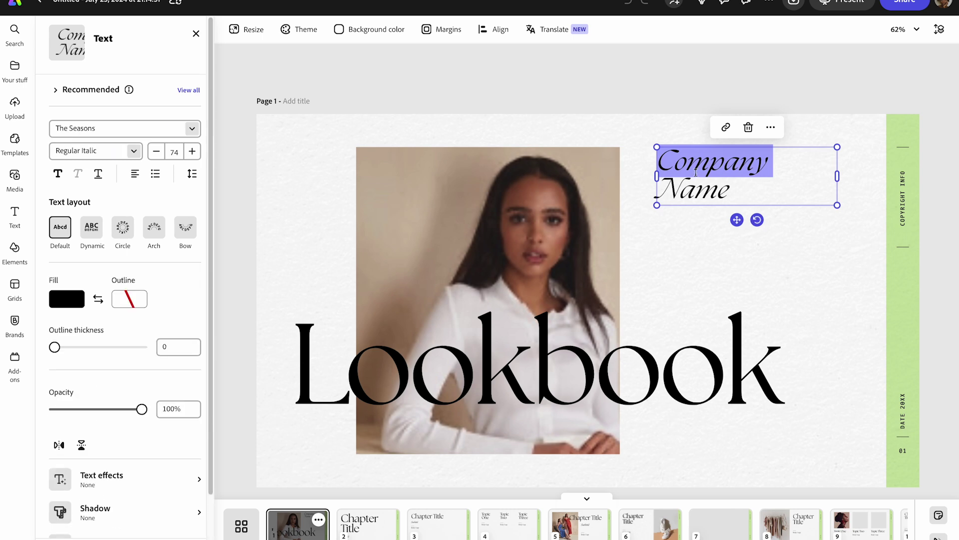
pyautogui.write('Idara Ekp')
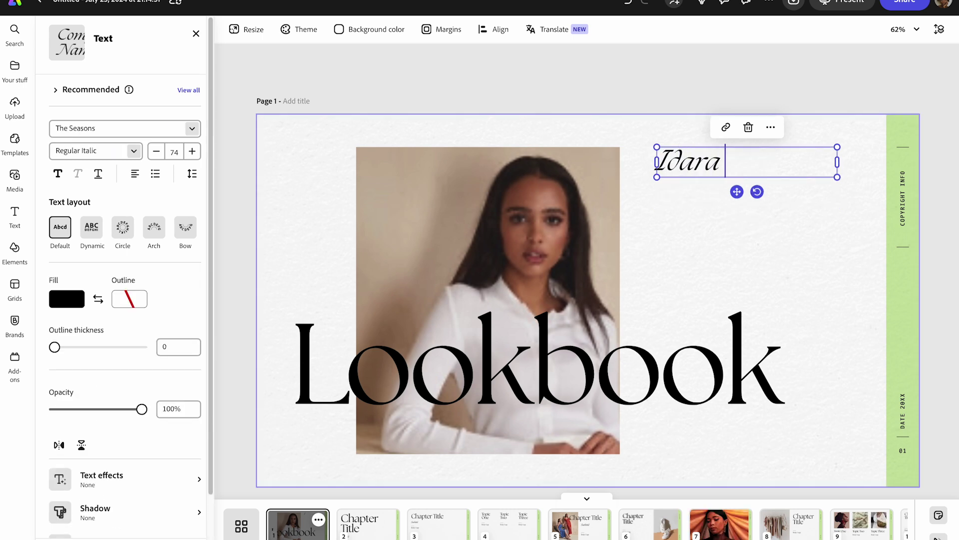
pyautogui.press('BackSpace')
pyautogui.press('BackSpace')
pyautogui.press('BackSpace')
pyautogui.write('Ekpoh')
# - Replace the large "Lookbook" title on the cover page with "Test Shoot"
pyautogui.click(616, 356)
pyautogui.doubleClick(615, 355)
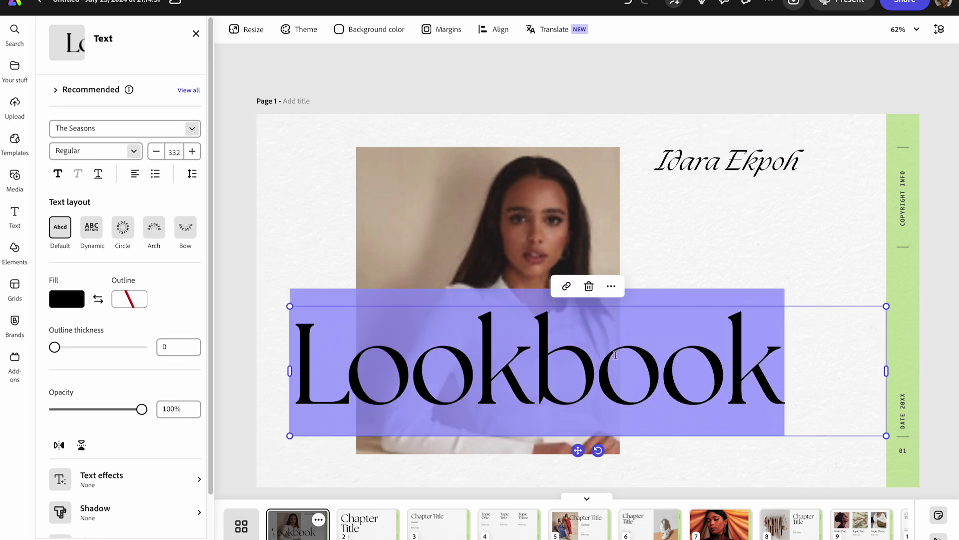
pyautogui.write('Test Shoot')
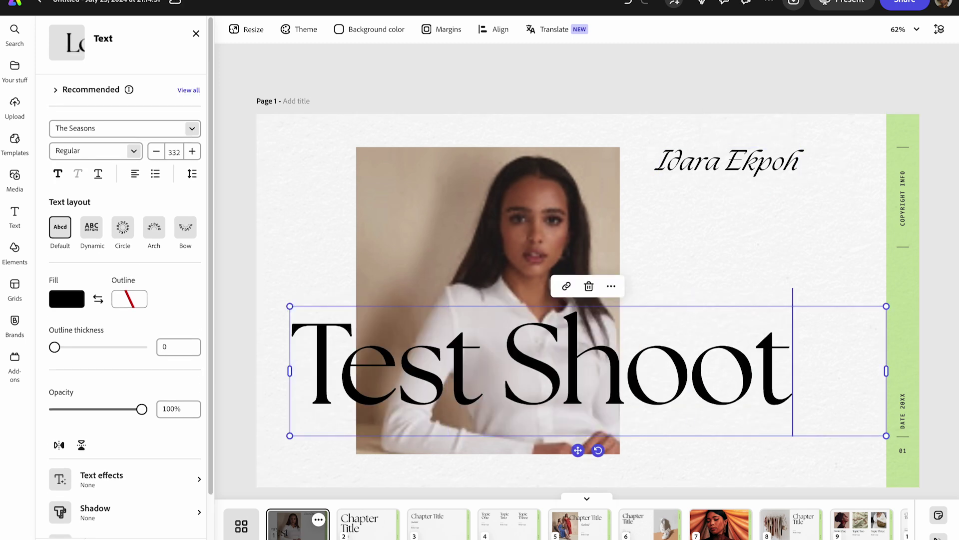
# - Paste the denim-shirt portrait onto the cover page and delete the template's original photo
pyautogui.hotkey('ctrl', 'v')
pyautogui.click(389, 167)
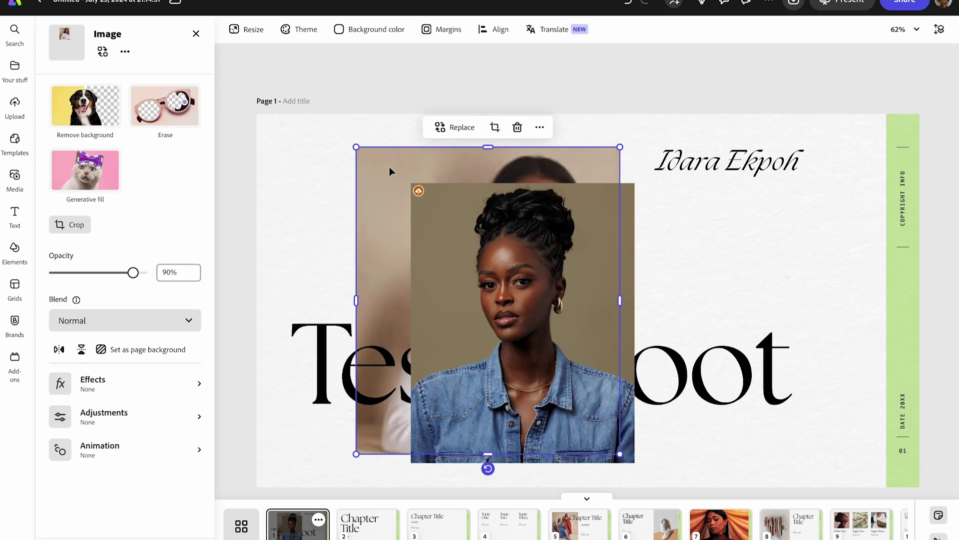
pyautogui.click(447, 129)
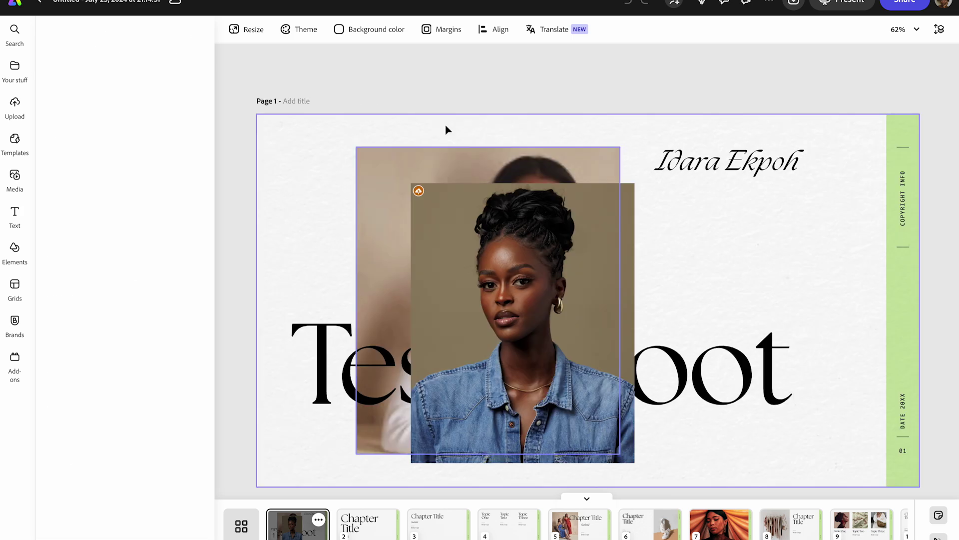
pyautogui.moveTo(461, 232); pyautogui.dragTo(432, 208)
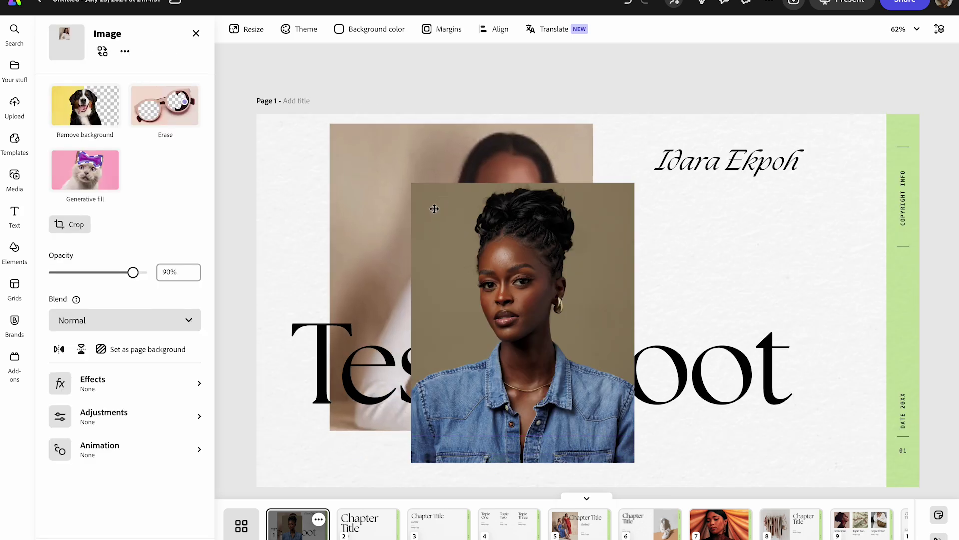
pyautogui.press('Delete')
# - Move and enlarge the portrait to fill the deleted photo's place, and layer it behind the Test Shoot title
pyautogui.moveTo(518, 275); pyautogui.dragTo(517, 238)
pyautogui.moveTo(578, 427); pyautogui.dragTo(606, 462)
pyautogui.click(939, 29)
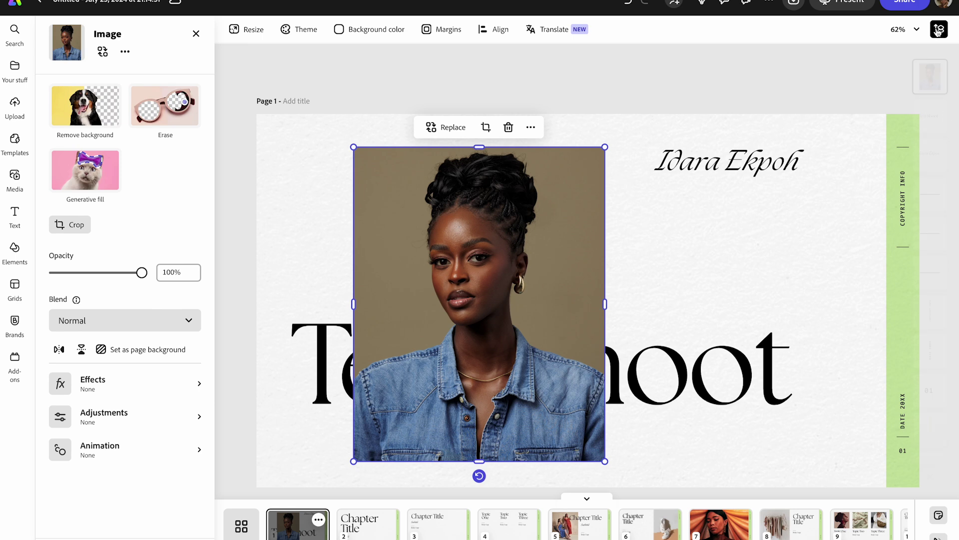
pyautogui.moveTo(930, 77); pyautogui.dragTo(936, 125)
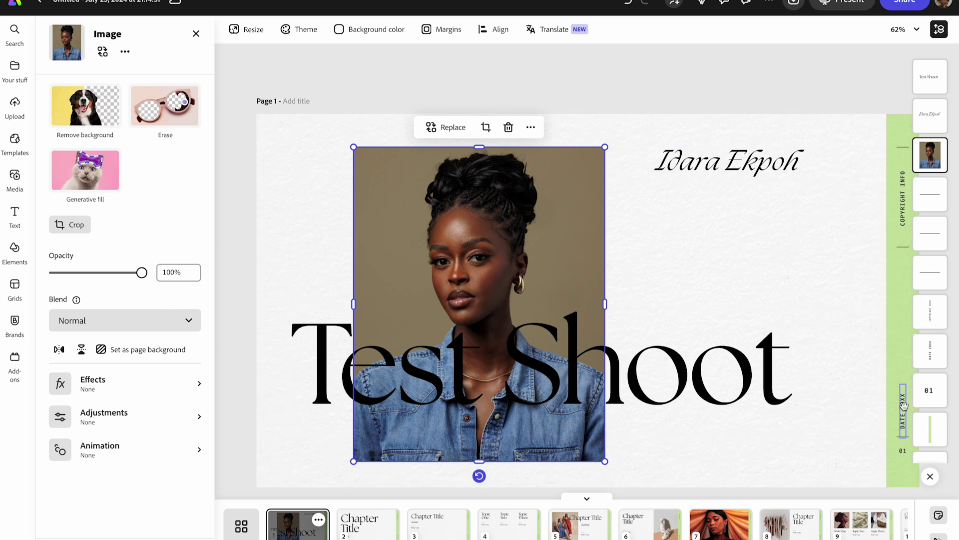
# - Replace the "DATE 20XX" text in the green side strip with "July 29 2024"
pyautogui.click(850, 352)
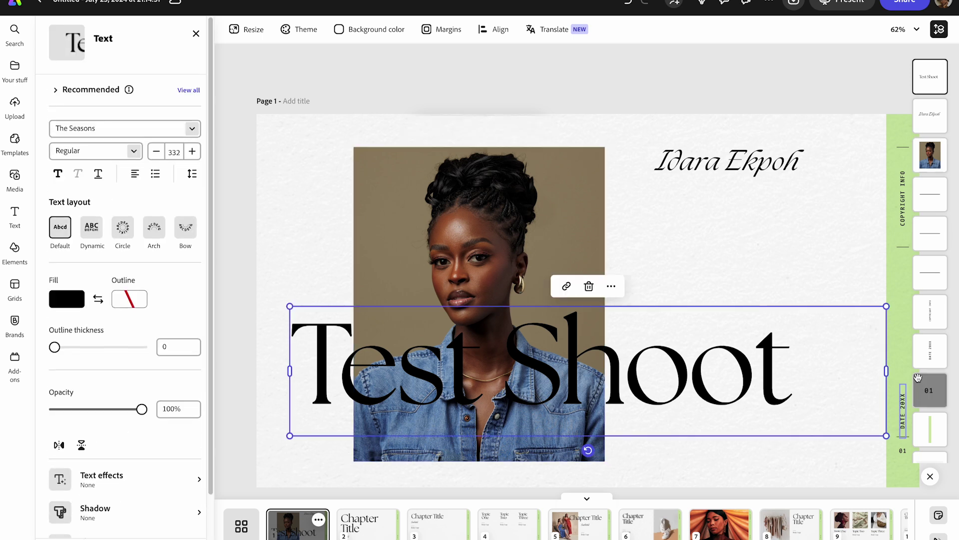
pyautogui.click(932, 363)
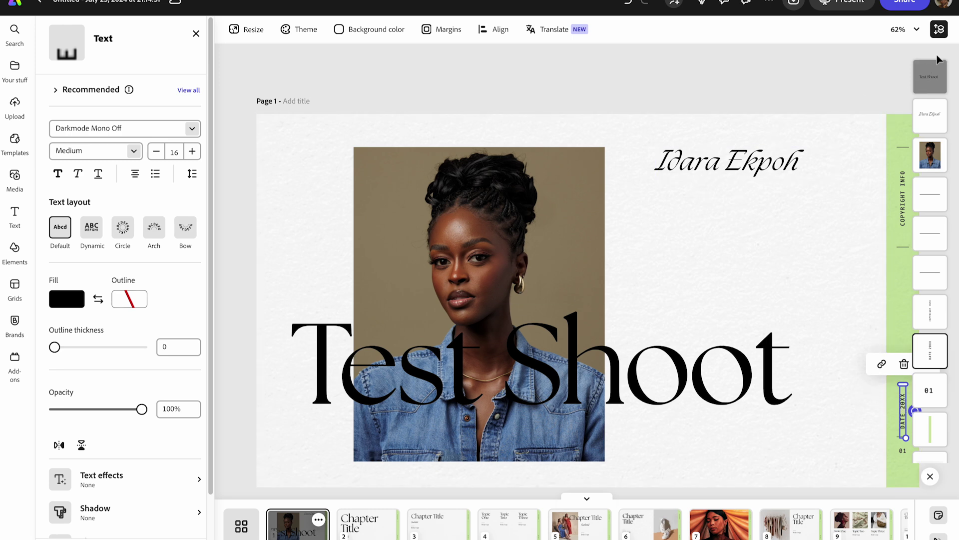
pyautogui.click(940, 29)
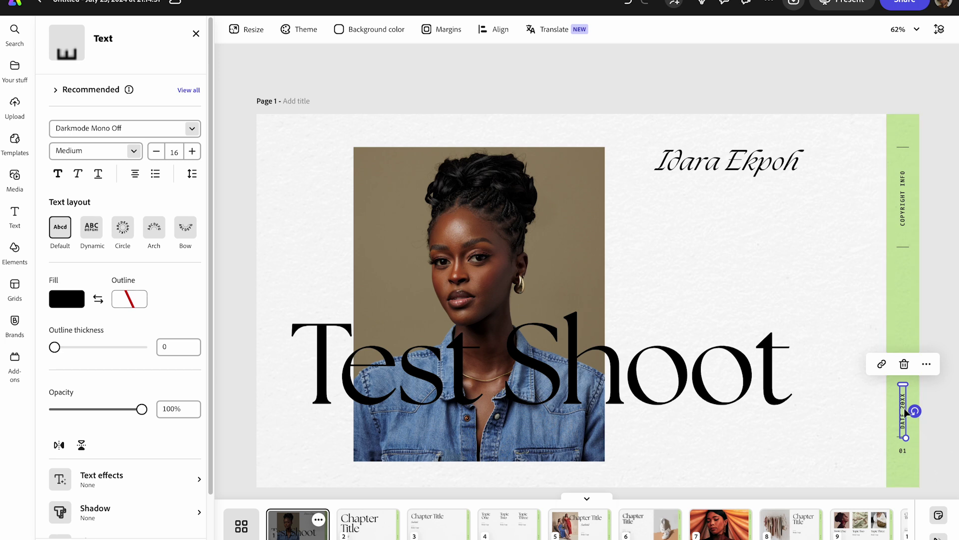
pyautogui.moveTo(903, 406)
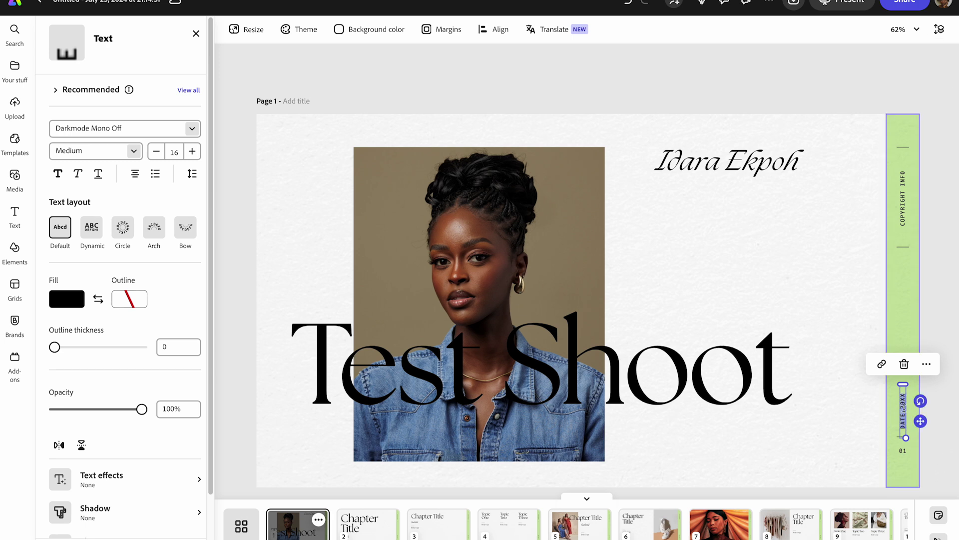
pyautogui.press('BackSpace')
pyautogui.write('24')
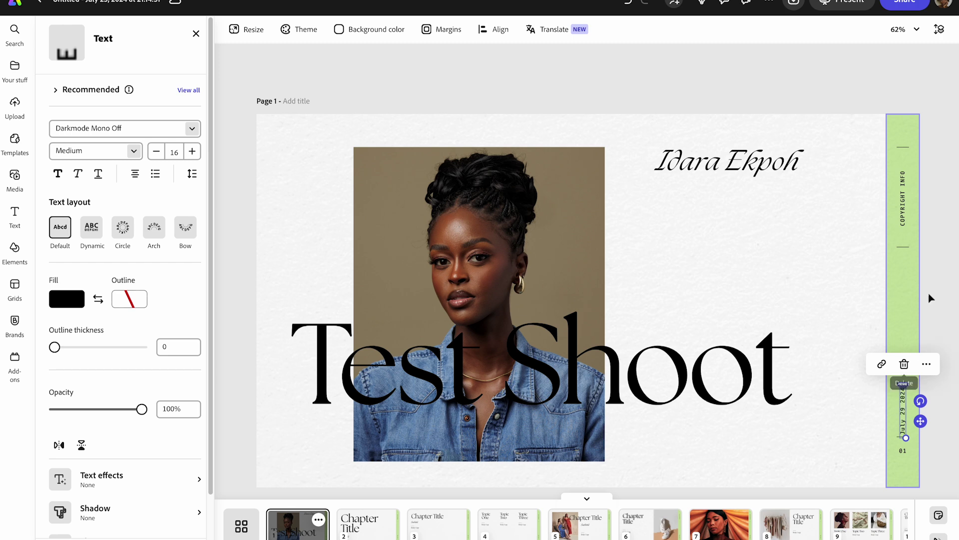
# - Replace the "COPYRIGHT INFO" text in the green side strip with "STUDIO IDY"
pyautogui.doubleClick(903, 219)
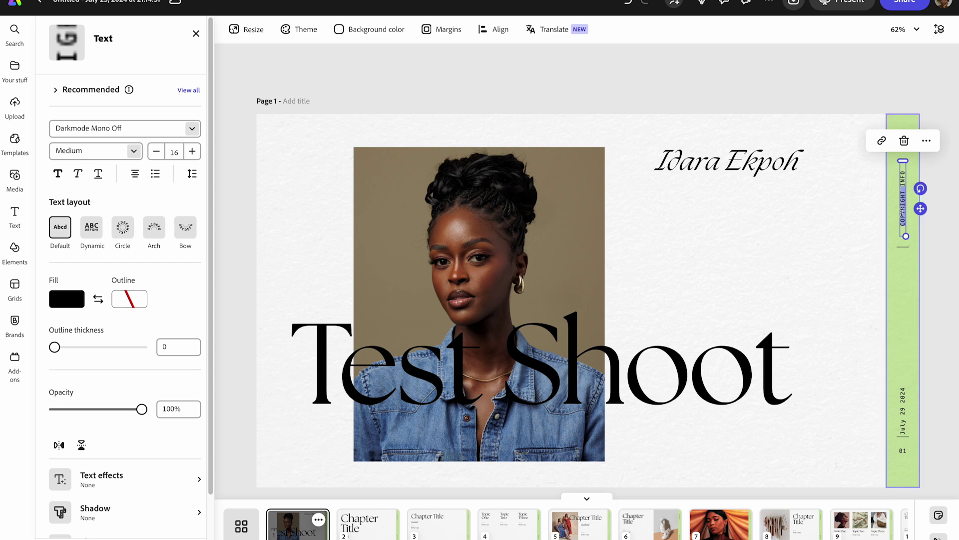
pyautogui.write('stu')
pyautogui.click(710, 280)
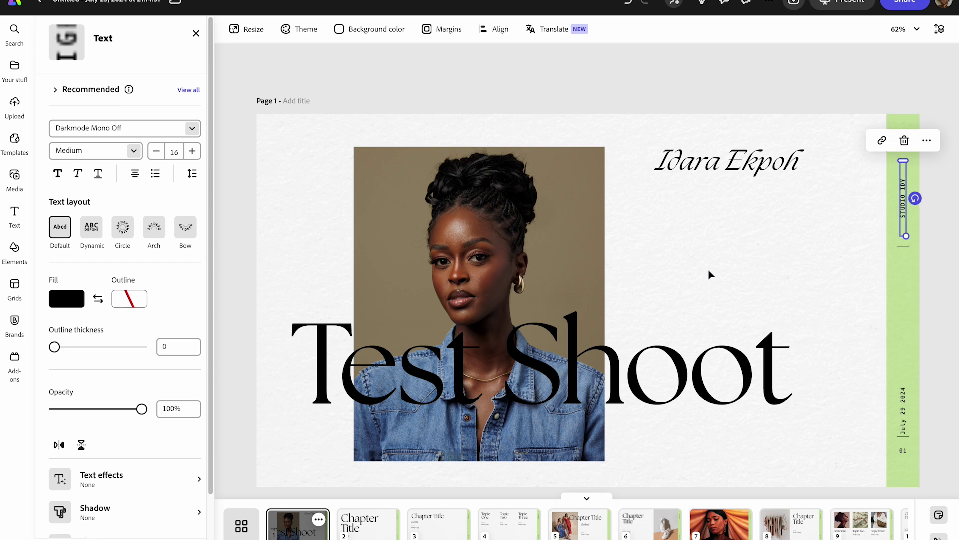
# - Change the font of the creator's name on the cover page to Bookmania Light
pyautogui.click(727, 161)
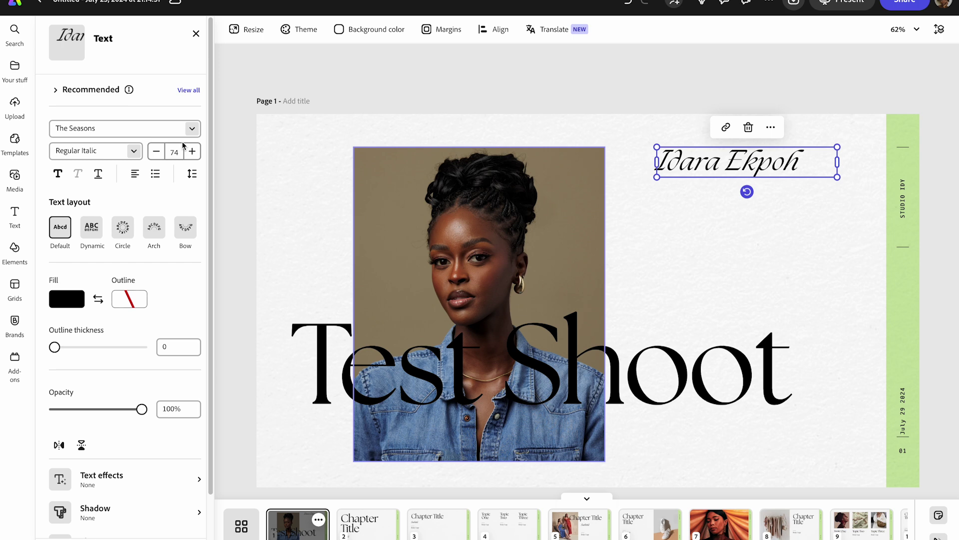
pyautogui.click(100, 128)
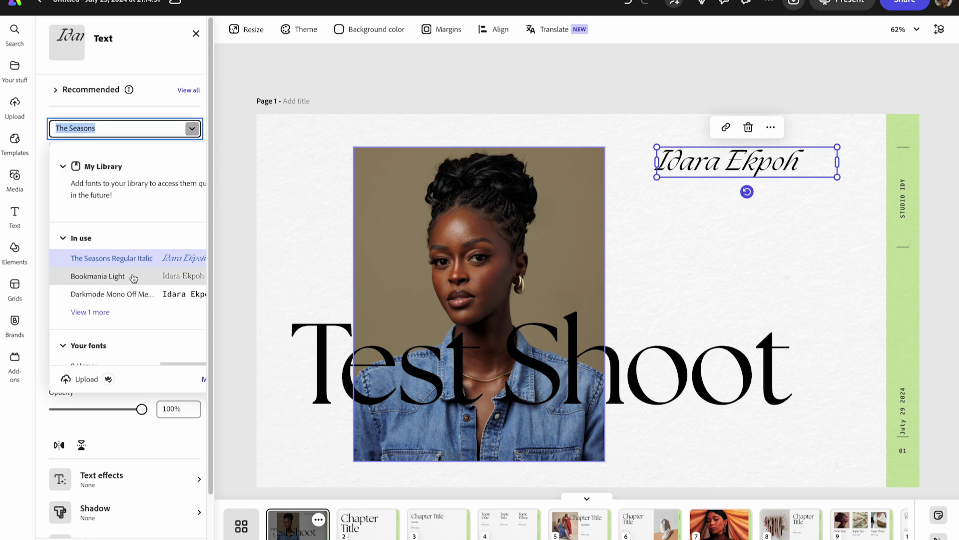
pyautogui.click(136, 275)
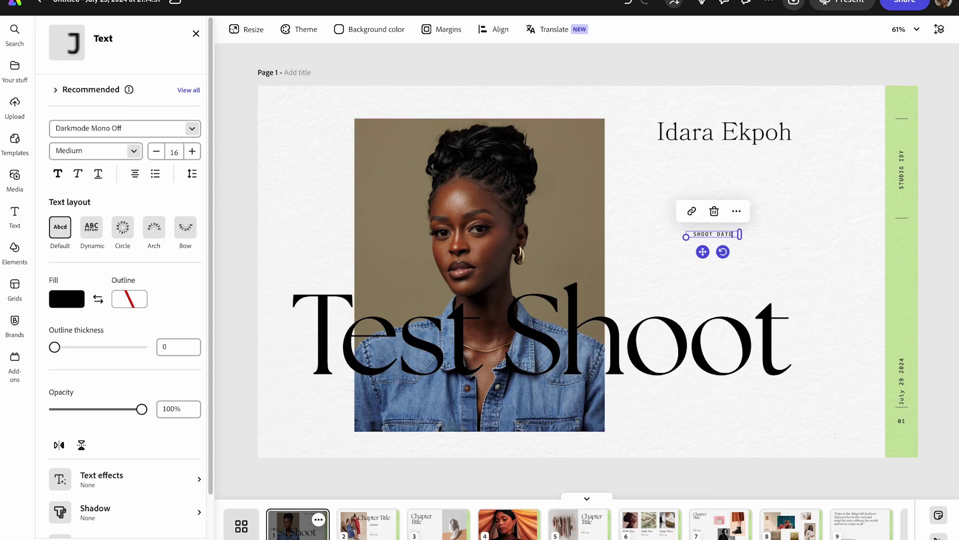
# - Complete the small text block with the lines "SHOOT DATE:", "SHOOT TIME:" and "LOCATION:", and enlarge it to size 39 beneath the creator's name
pyautogui.write(':')
pyautogui.press('Return')
pyautogui.write('SHOOT TIME')
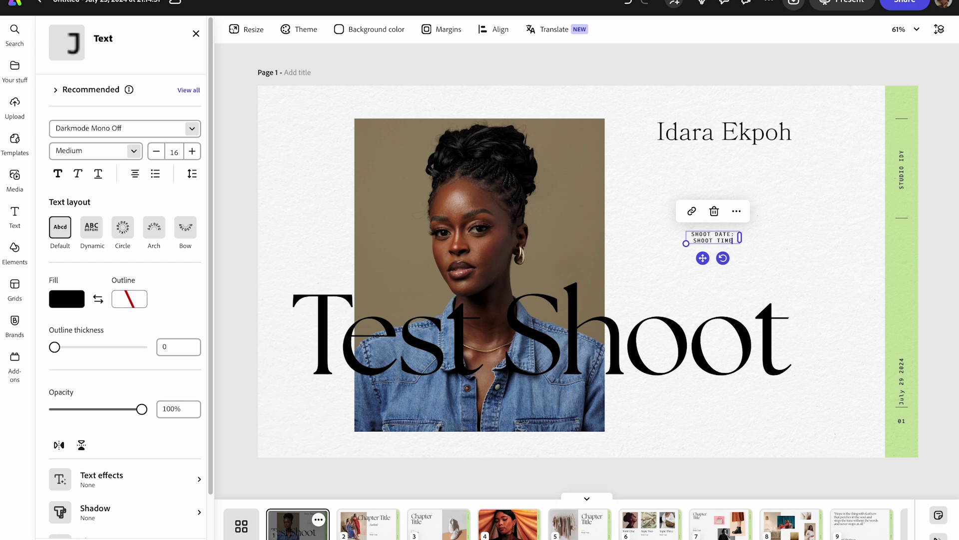
pyautogui.write(':')
pyautogui.press('Return')
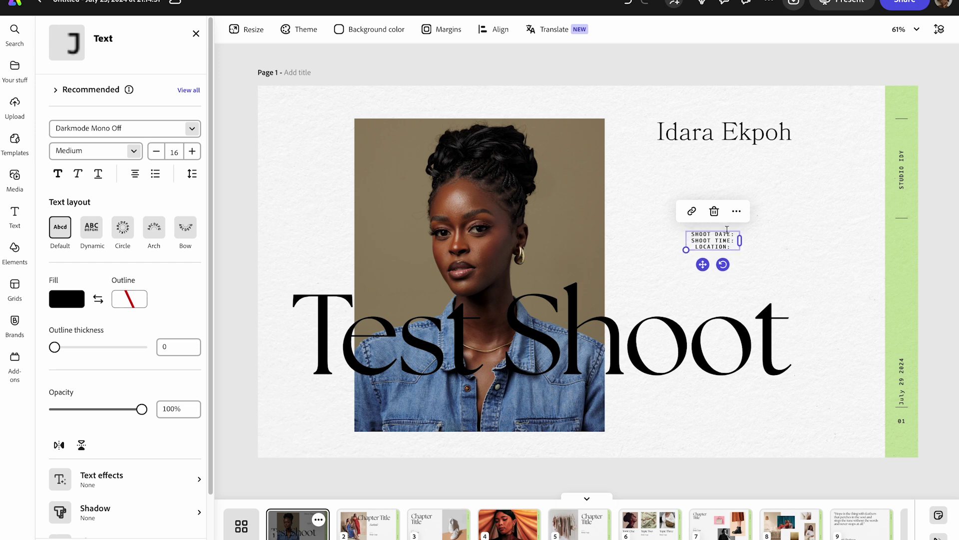
pyautogui.moveTo(686, 250); pyautogui.dragTo(751, 180)
# - Try to left-align the shoot details with the object alignment option
pyautogui.hotkey('ctrl', 'a')
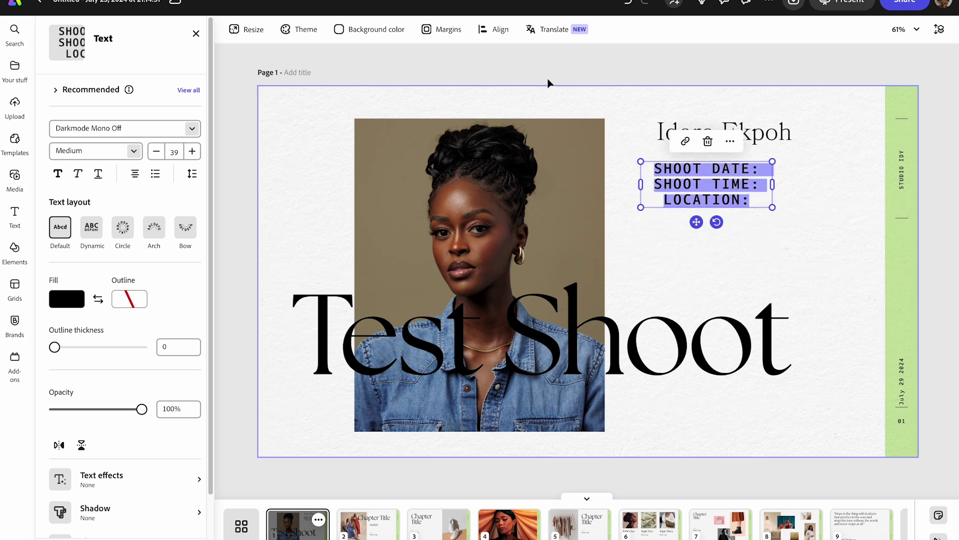
pyautogui.click(452, 30)
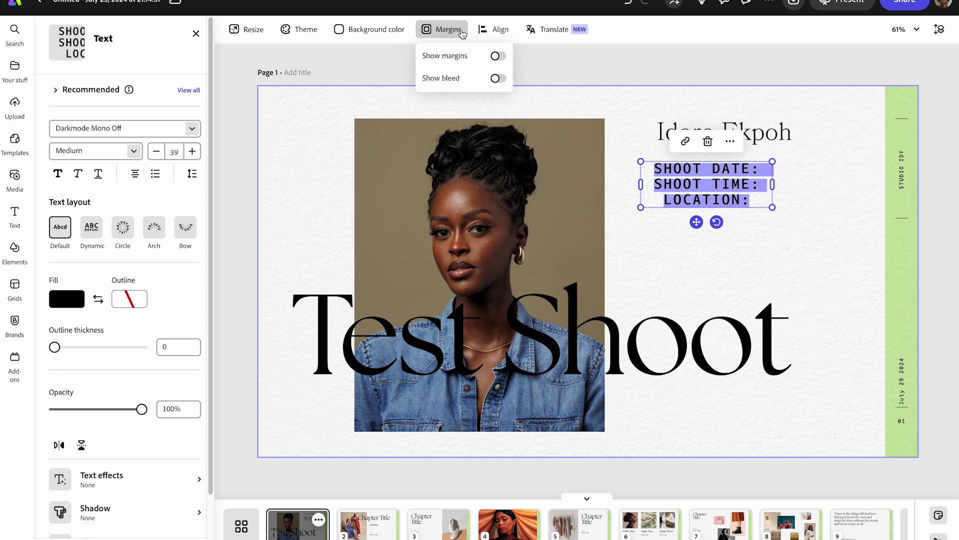
pyautogui.click(493, 29)
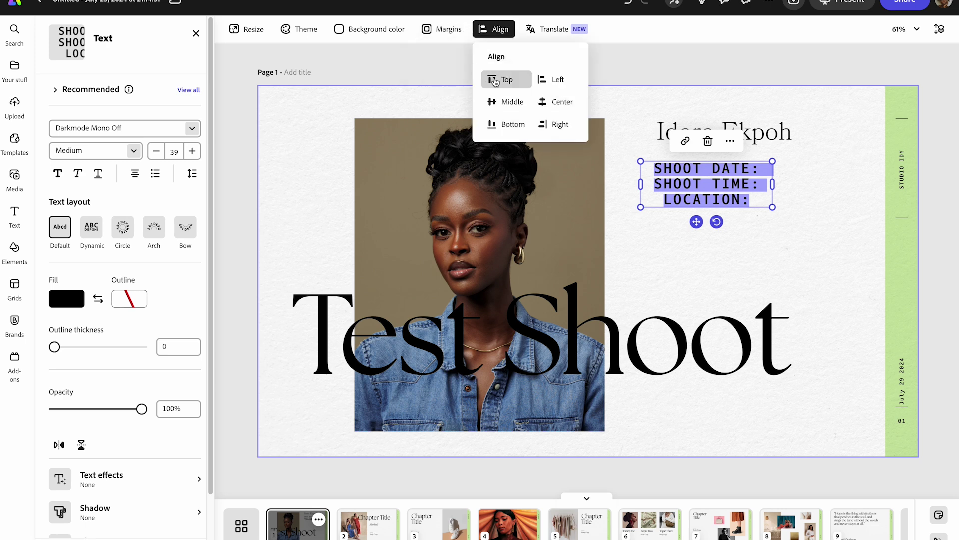
pyautogui.click(555, 80)
pyautogui.click(660, 59)
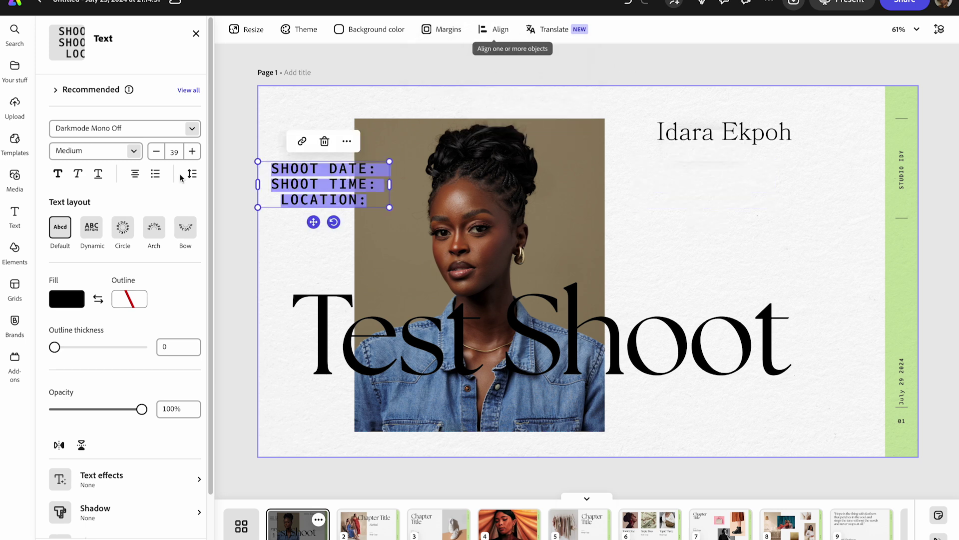
# - Left-align the lines of the shoot details text and place the block, slightly smaller, directly beneath the creator's name
pyautogui.click(142, 183)
pyautogui.click(113, 199)
pyautogui.click(319, 191)
pyautogui.moveTo(318, 191); pyautogui.dragTo(721, 180)
pyautogui.moveTo(795, 196); pyautogui.dragTo(698, 164)
pyautogui.click(699, 55)
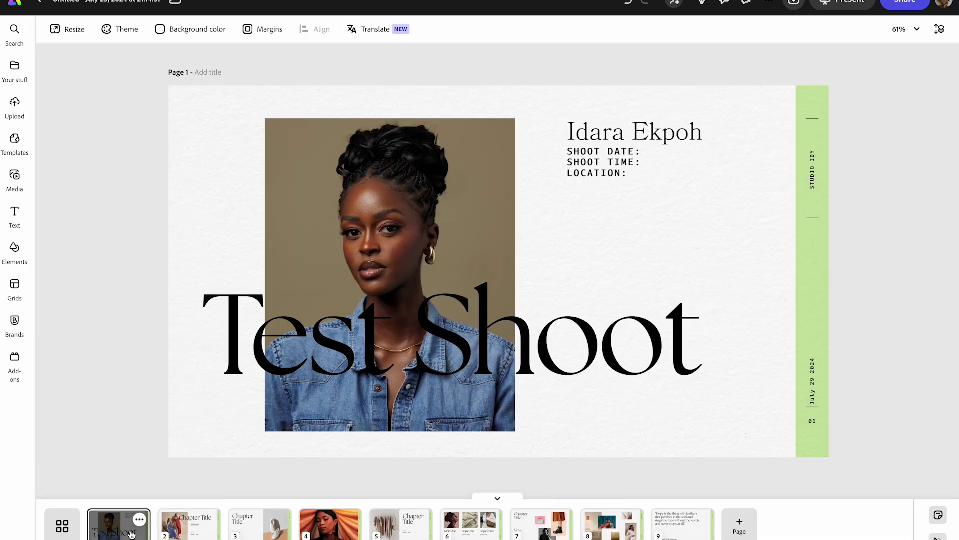
# - Replace the "Chapter Title" heading on page 2 with "LOOK 1"
pyautogui.click(184, 534)
pyautogui.click(550, 215)
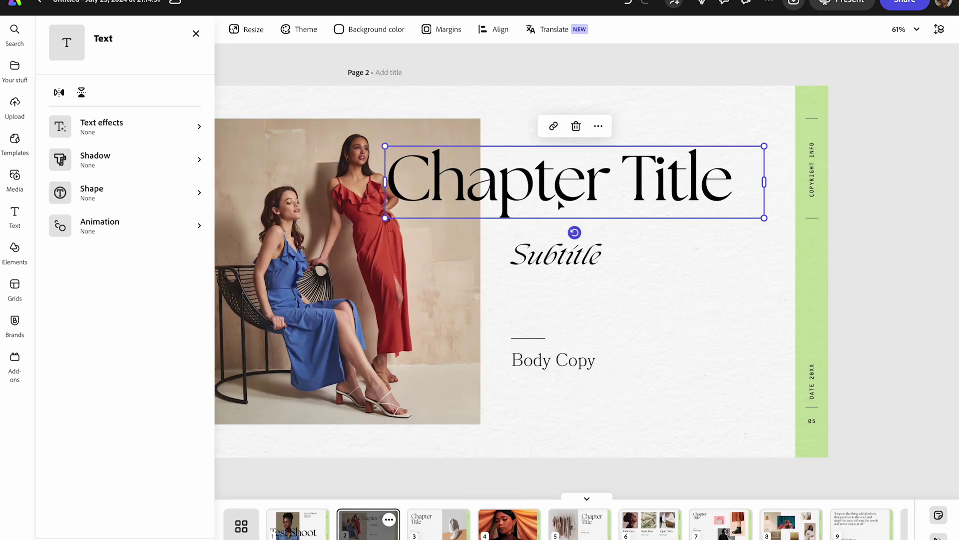
pyautogui.doubleClick(557, 202)
pyautogui.write('LOOK 1')
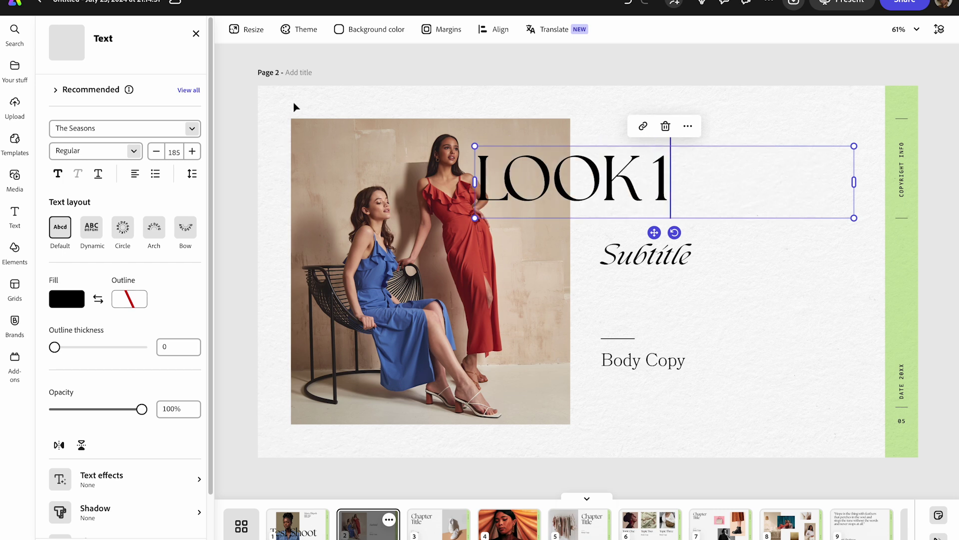
pyautogui.press('Escape')
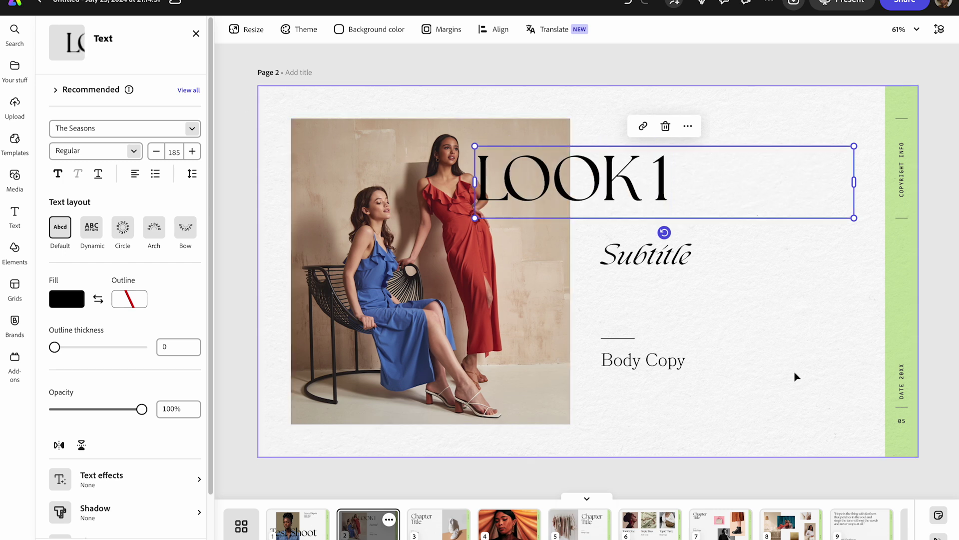
# - Delete the date, copyright text, page number and the two upper divider lines from page 2's green side strip
pyautogui.click(905, 372)
pyautogui.click(900, 240)
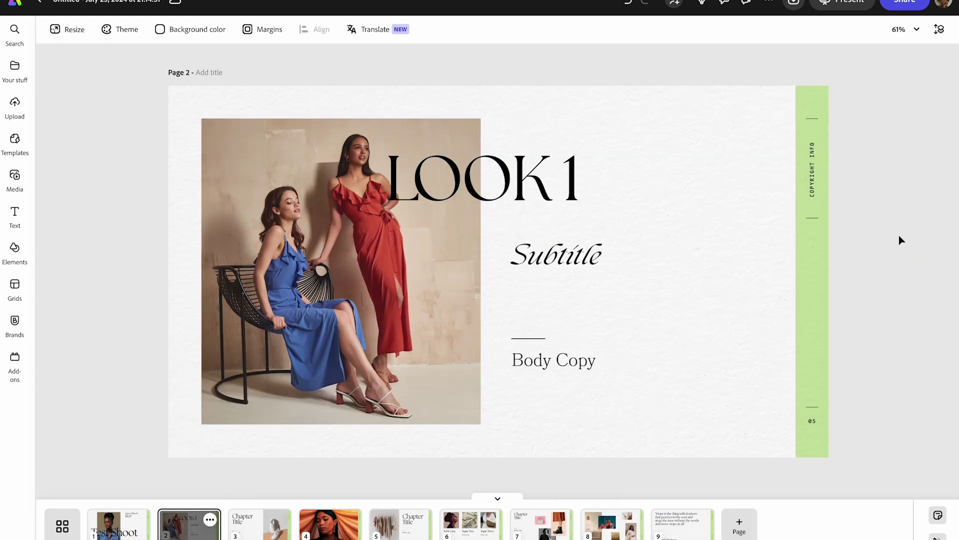
pyautogui.click(815, 188)
pyautogui.press('Delete')
pyautogui.click(818, 218)
pyautogui.press('Delete')
pyautogui.click(813, 119)
pyautogui.press('Delete')
pyautogui.click(812, 421)
pyautogui.press('Delete')
# - Undo the accidental deletion of the green side strip and delete its last remaining divider line
pyautogui.click(813, 406)
pyautogui.press('Delete')
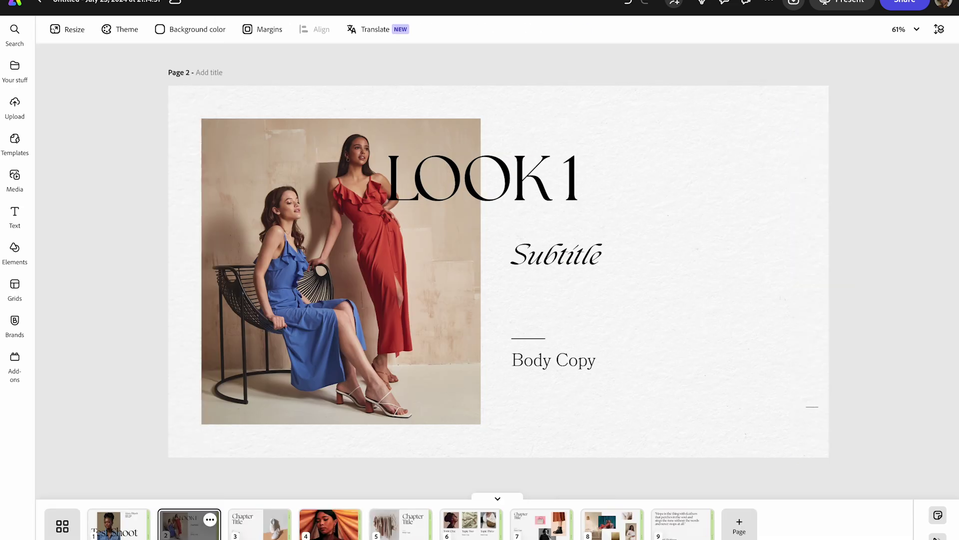
pyautogui.hotkey('ctrl', 'z')
pyautogui.click(852, 402)
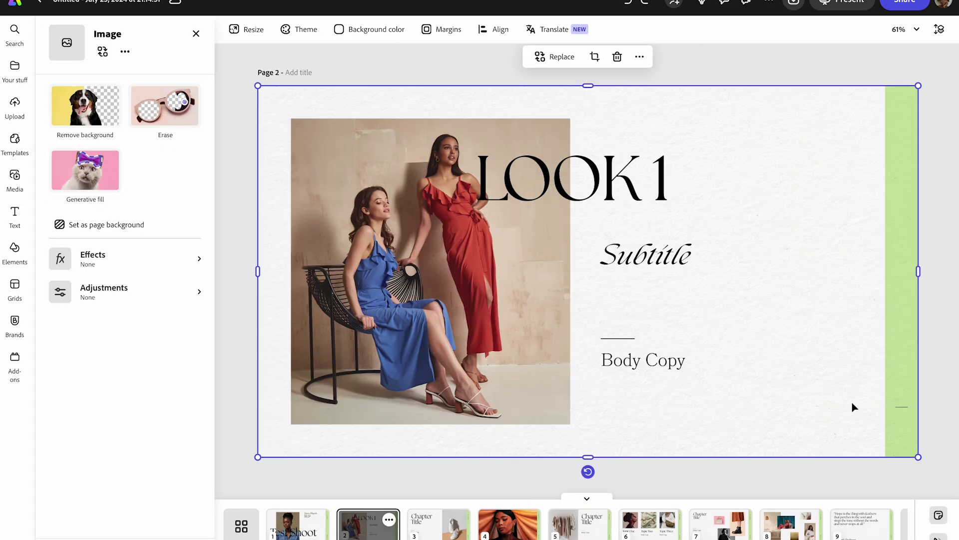
pyautogui.click(901, 407)
pyautogui.press('Delete')
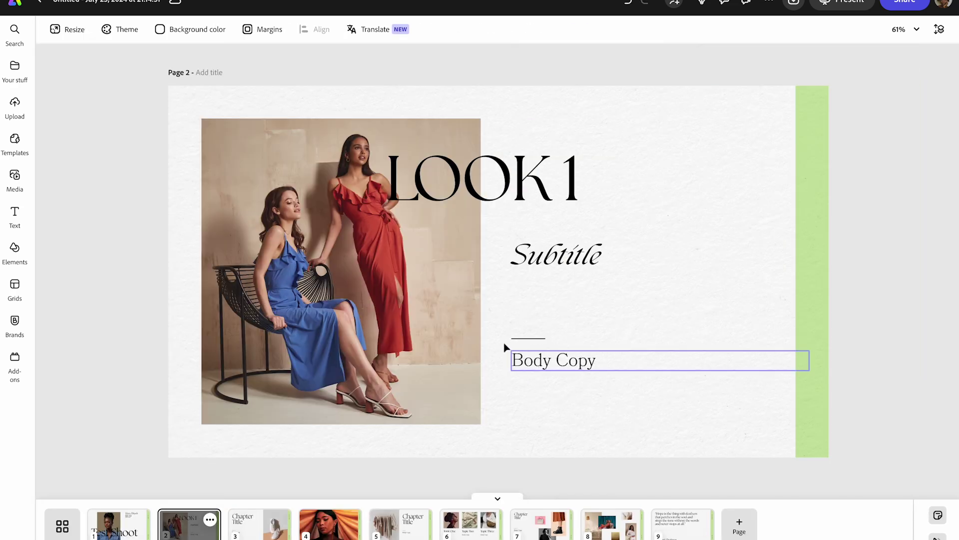
# - Replace the photo of two women on page 2 with Beauty Inspo.jpg uploaded from the Downloads folder
pyautogui.click(371, 325)
pyautogui.click(400, 99)
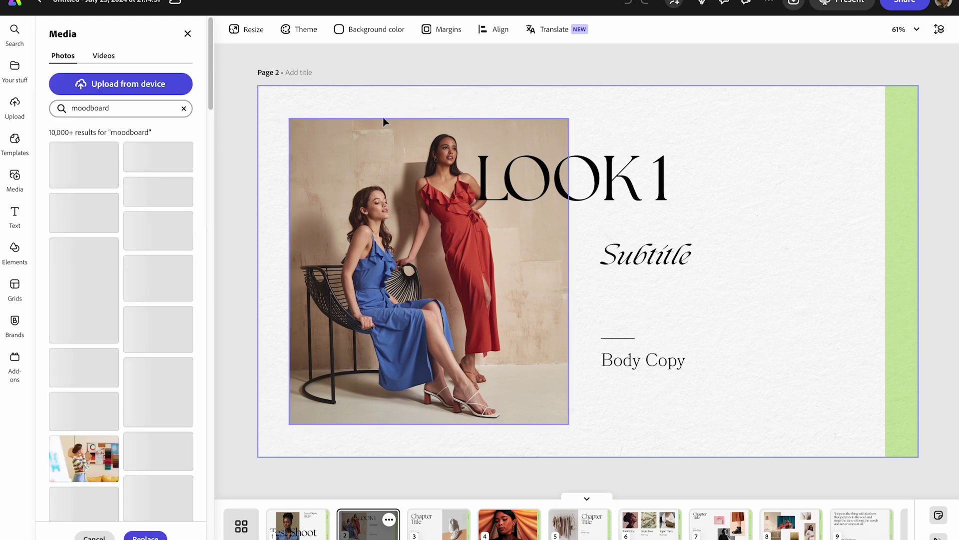
pyautogui.click(111, 85)
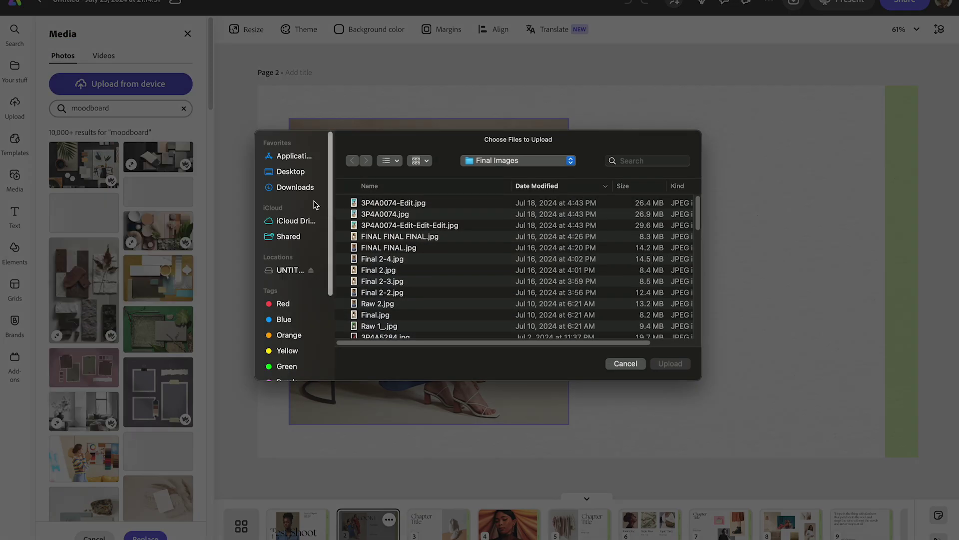
pyautogui.click(295, 187)
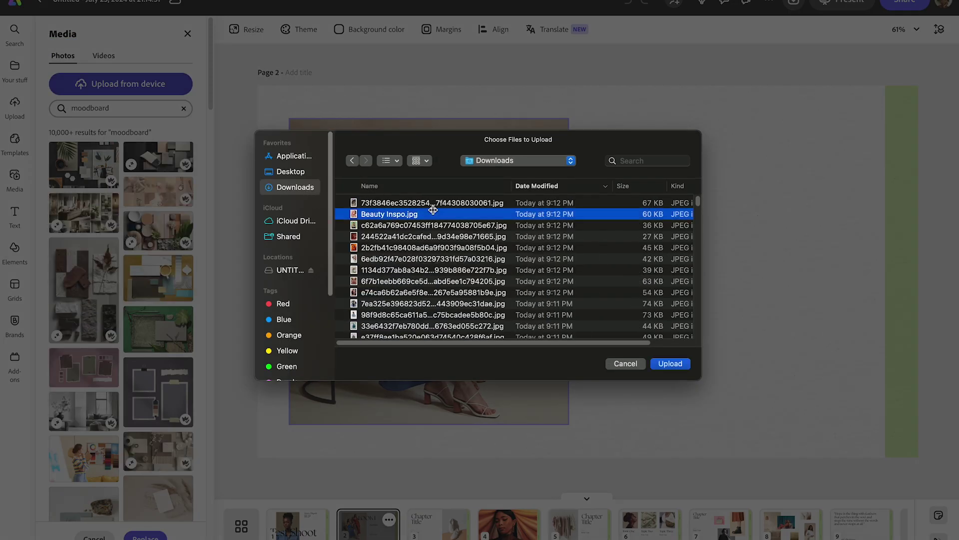
pyautogui.press('Down')
pyautogui.press('Up')
pyautogui.press('Down')
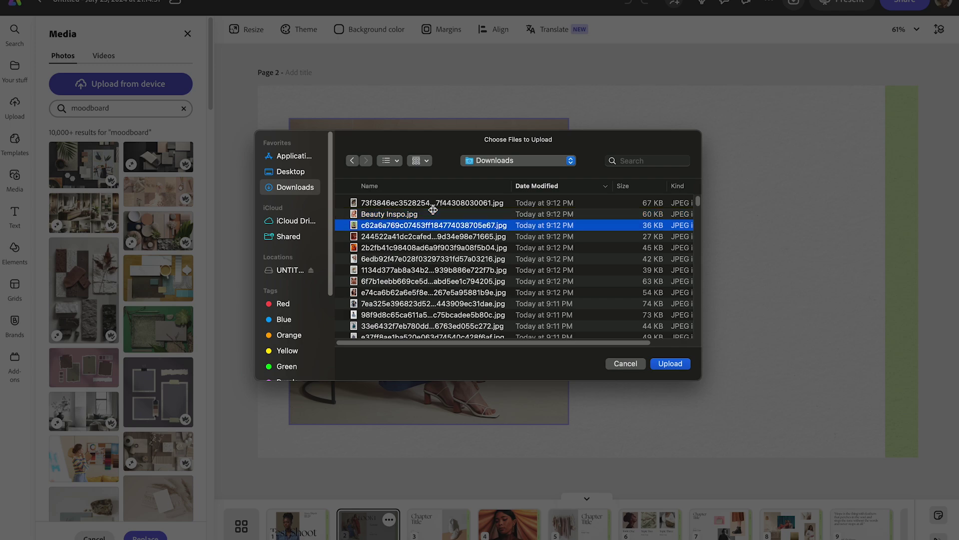
pyautogui.press('Up')
pyautogui.press('space')
pyautogui.press('Return')
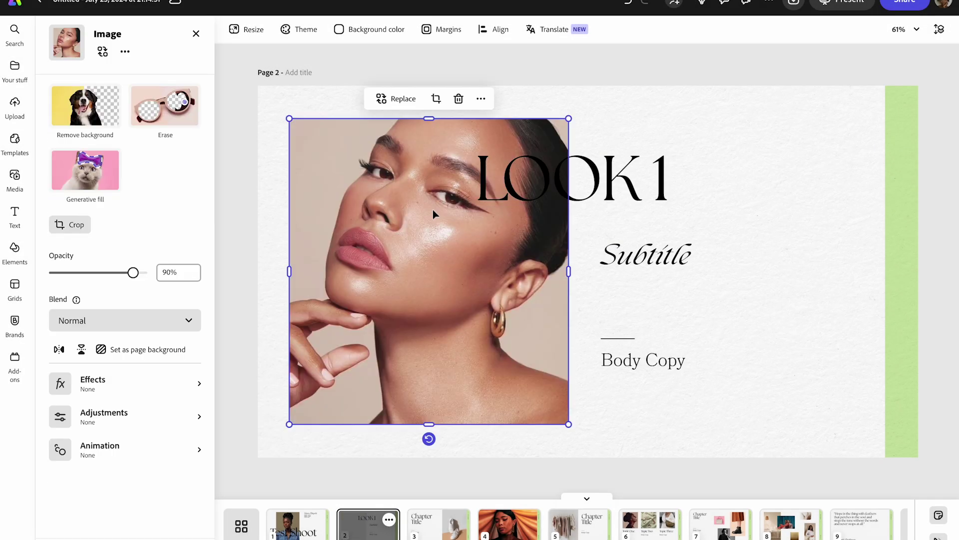
# - Move the LOOK 1 title off the photo into the empty space beside it
pyautogui.click(249, 253)
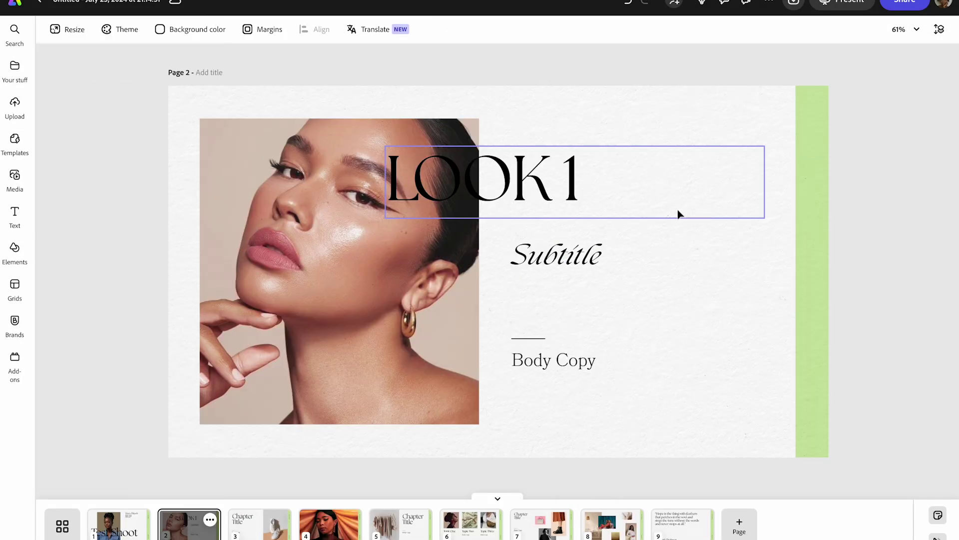
pyautogui.click(568, 197)
pyautogui.moveTo(568, 197); pyautogui.dragTo(687, 146)
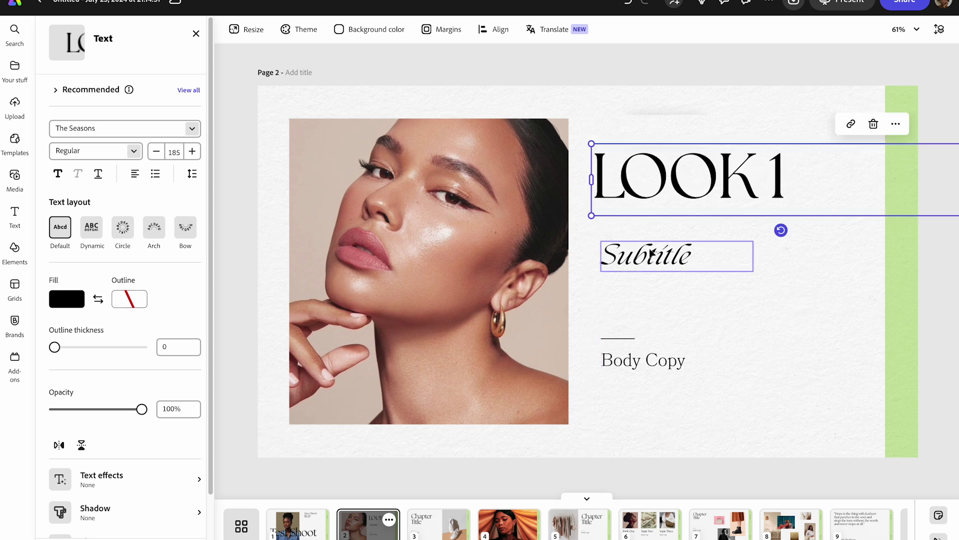
# - Replace the "Subtitle" placeholder on page 2 with "beauty" in lowercase
pyautogui.click(653, 252)
pyautogui.doubleClick(652, 252)
pyautogui.write('BEAUTY')
pyautogui.press('BackSpace')
pyautogui.press('BackSpace')
pyautogui.press('BackSpace')
pyautogui.press('BackSpace')
pyautogui.press('BackSpace')
pyautogui.press('BackSpace')
pyautogui.write('beauty')
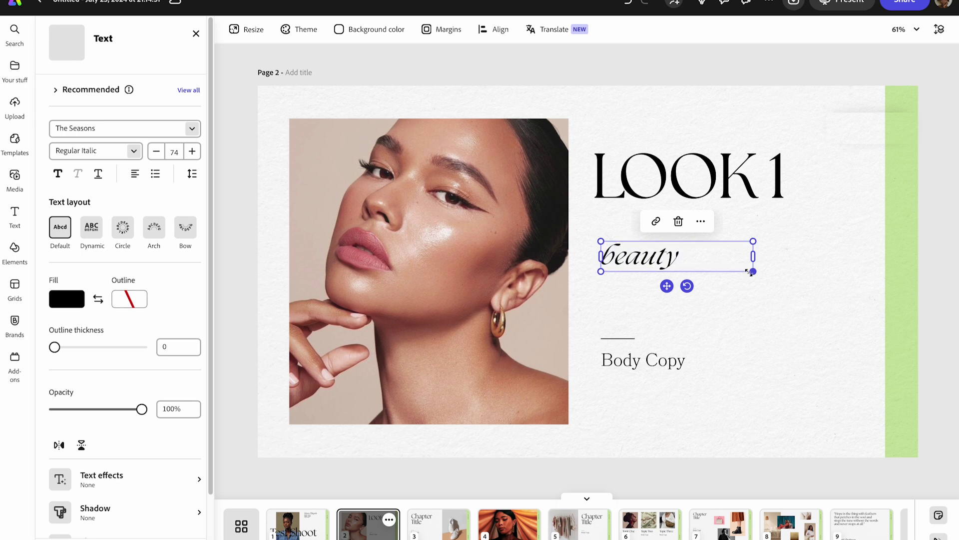
# - Format the "beauty" subtitle as Bookmania Light at size 48 and move it lower, in line with the title's left edge
pyautogui.hotkey('ctrl', 'a')
pyautogui.click(145, 128)
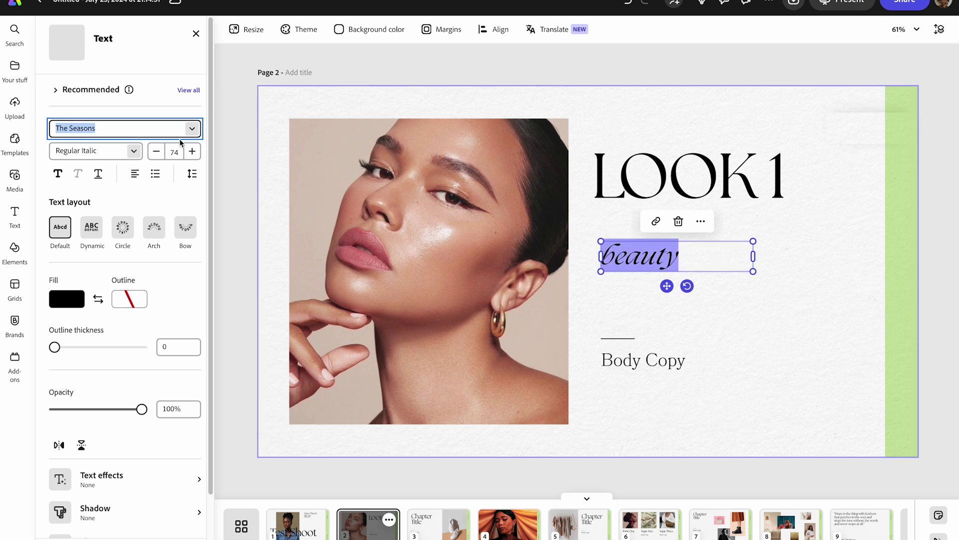
pyautogui.click(192, 128)
pyautogui.click(118, 276)
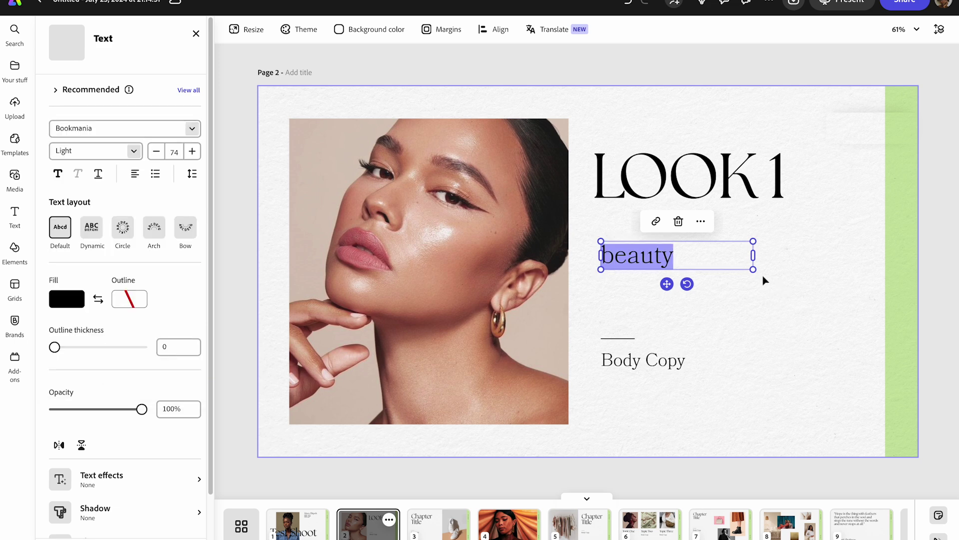
pyautogui.moveTo(748, 266); pyautogui.dragTo(699, 253)
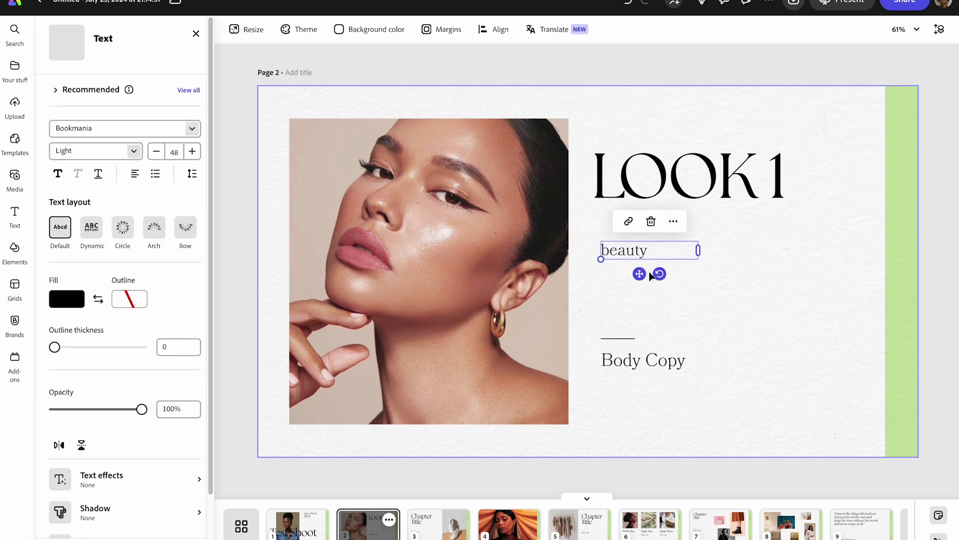
pyautogui.moveTo(640, 273); pyautogui.dragTo(630, 295)
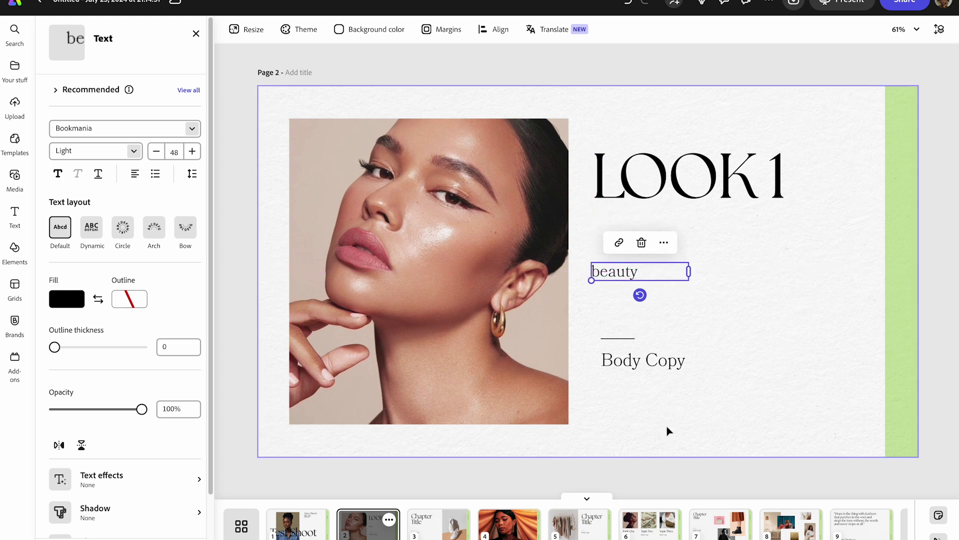
# - Replace the "Body Copy" placeholder with "Models to" and set its font size to 30
pyautogui.click(668, 433)
pyautogui.click(668, 433)
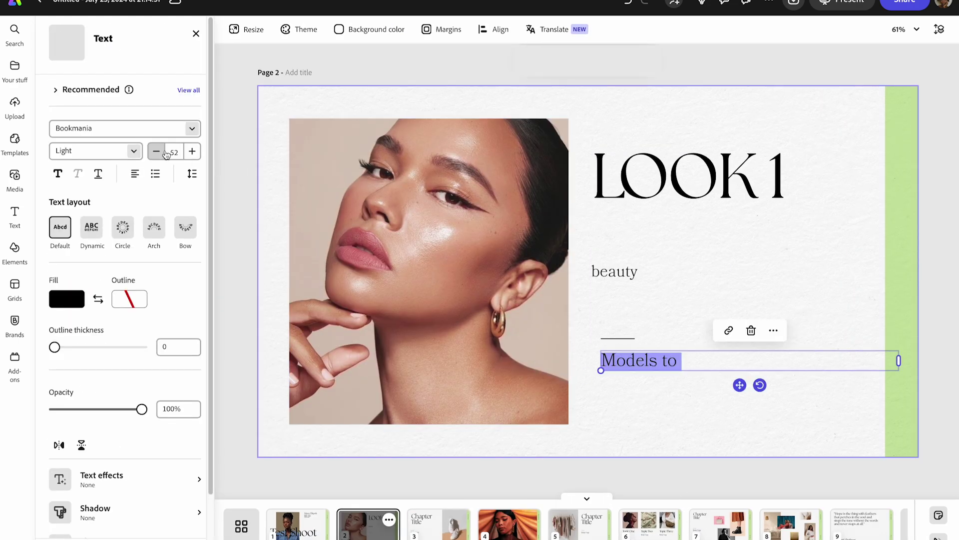
pyautogui.click(175, 152)
pyautogui.write('30')
pyautogui.press('Return')
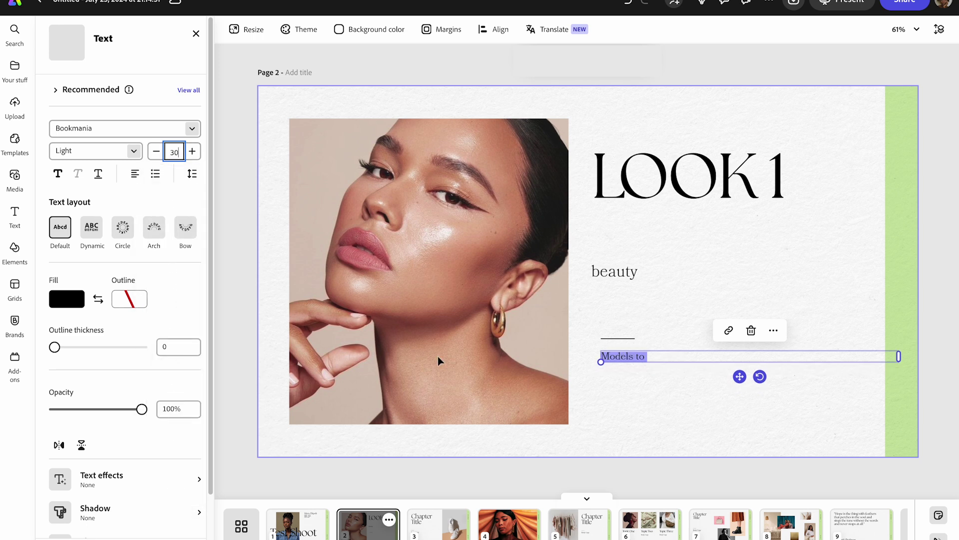
# - Write the body copy's first paragraph: "Models to come with Minimal make up. The goal is to have more of a natural look for this shoot."
pyautogui.write('co')
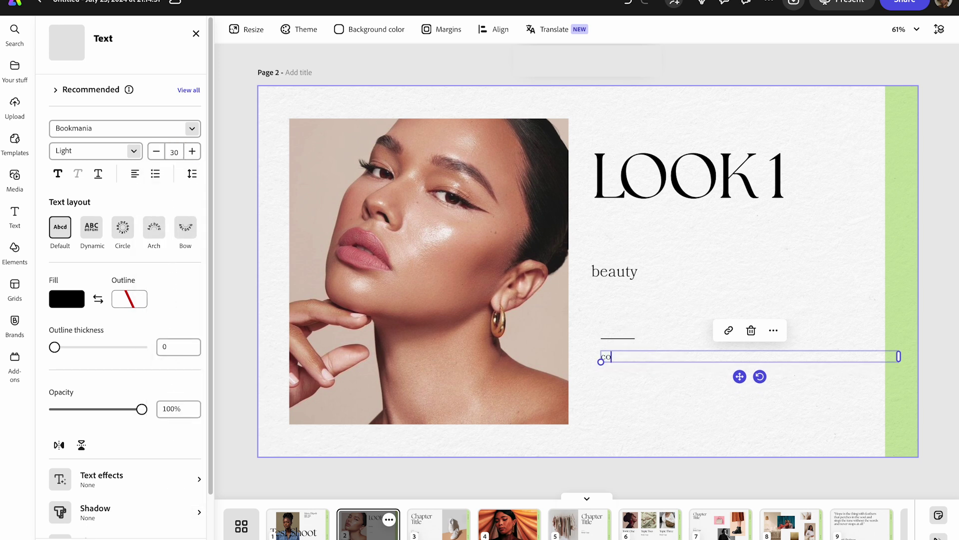
pyautogui.write('Models to come with Minimal')
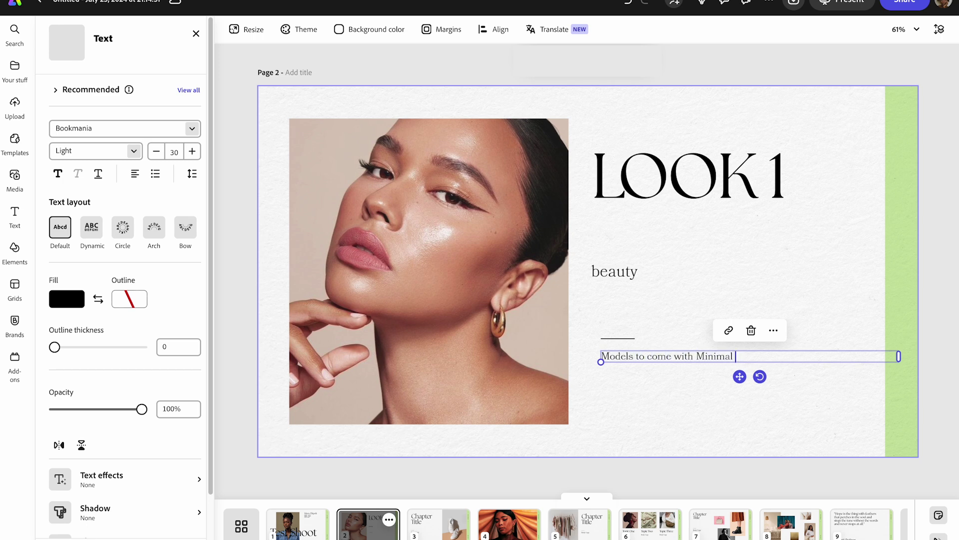
pyautogui.write('make up. The goal is to have more o')
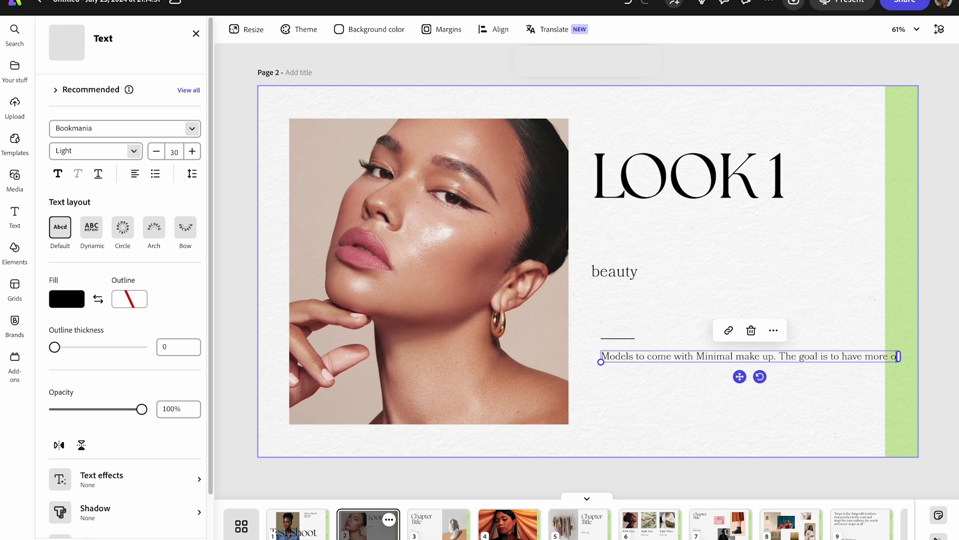
pyautogui.write('f a natural look for this shoot. P')
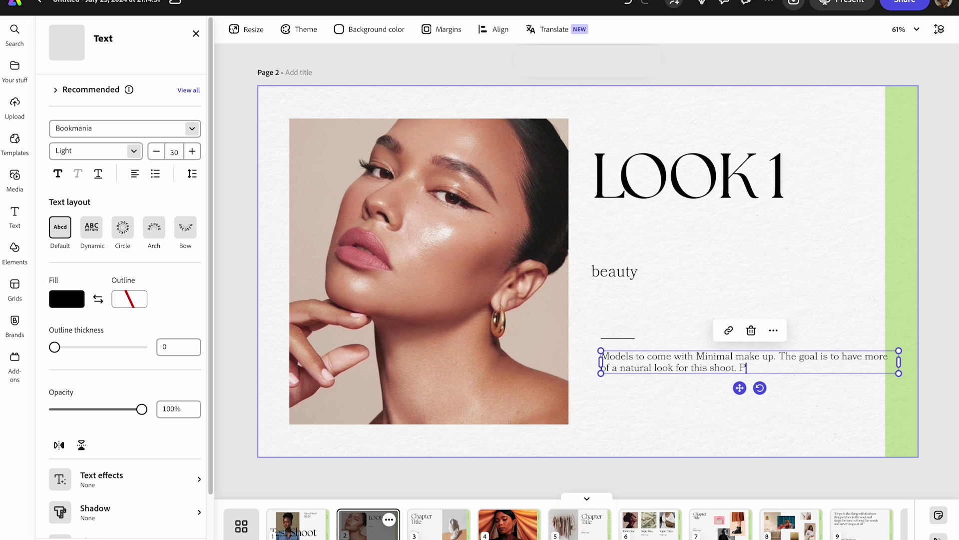
pyautogui.press('BackSpace')
# - Add a second paragraph: "Portraits will be close up beauty shots of the models with a variety of expressions. We may incorporate skin care products as well."
pyautogui.press('Return')
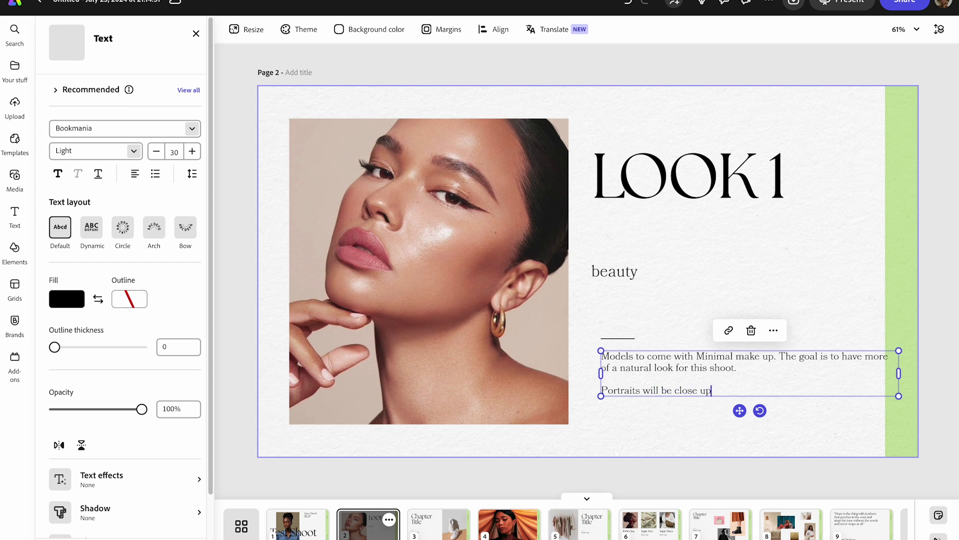
pyautogui.write('beauty shots of the models with a va')
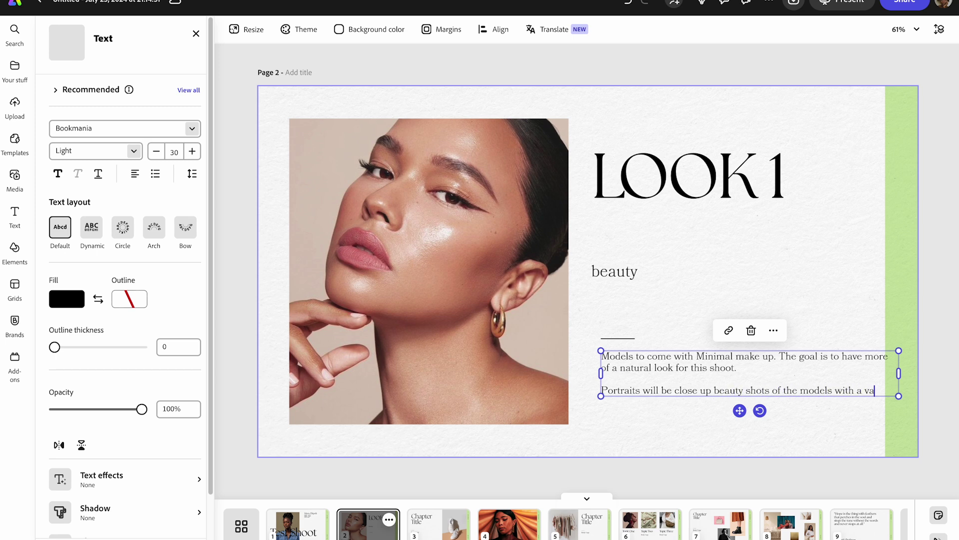
pyautogui.write('riety o')
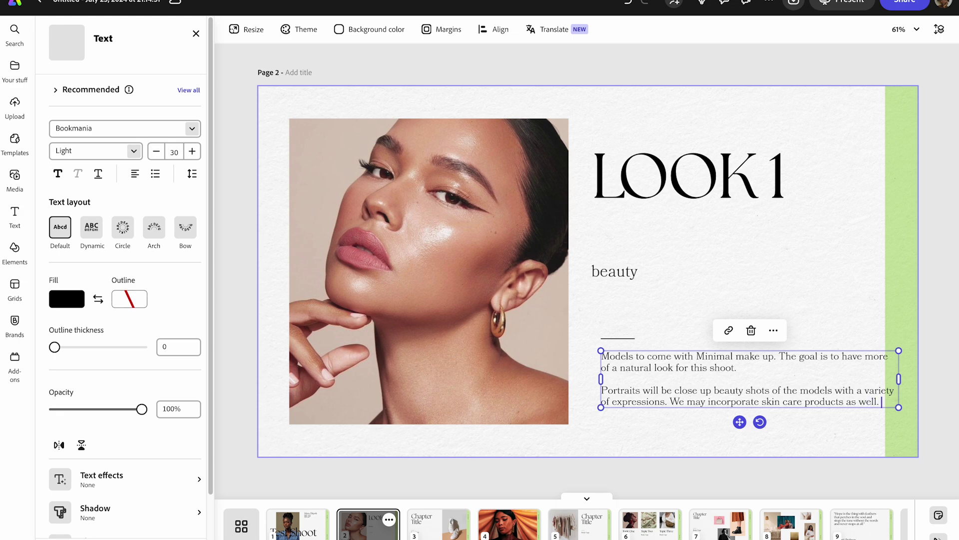
# - Narrow the body copy's text box and upload two beauty portraits from the Downloads folder to page 2
pyautogui.moveTo(899, 379); pyautogui.dragTo(845, 384)
pyautogui.click(15, 102)
pyautogui.click(417, 226)
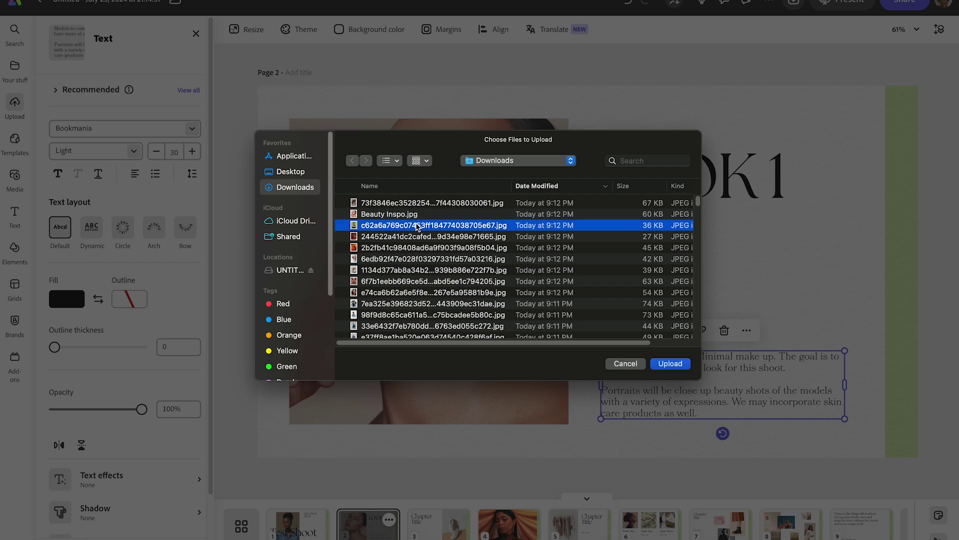
pyautogui.press('space')
pyautogui.press('Down')
pyautogui.press('Down')
pyautogui.press('Down')
pyautogui.press('Down')
pyautogui.press('Down')
pyautogui.hotkey('shift', 'Down')
pyautogui.press('space')
pyautogui.press('Return')
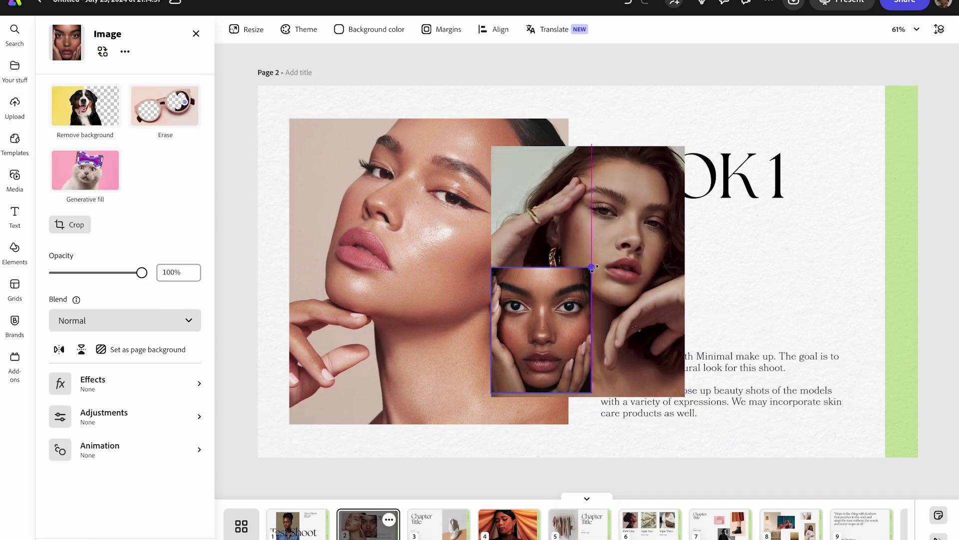
# - Shrink the red-haired model's portrait and place both new portraits overlapping on the page's right side, above the body copy
pyautogui.moveTo(685, 146); pyautogui.dragTo(625, 221)
pyautogui.moveTo(559, 310); pyautogui.dragTo(813, 188)
pyautogui.moveTo(544, 338); pyautogui.dragTo(748, 279)
# - Move the "LOOK 1" title left so it sits between the large photo and the red-haired model's portrait
pyautogui.moveTo(674, 183); pyautogui.dragTo(632, 187)
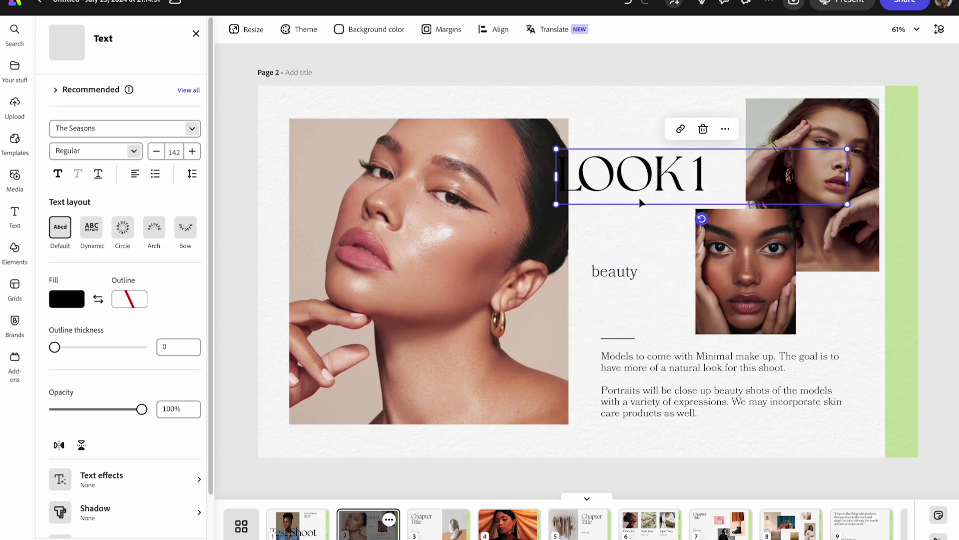
pyautogui.click(620, 190)
pyautogui.moveTo(698, 168); pyautogui.dragTo(733, 166)
pyautogui.click(661, 295)
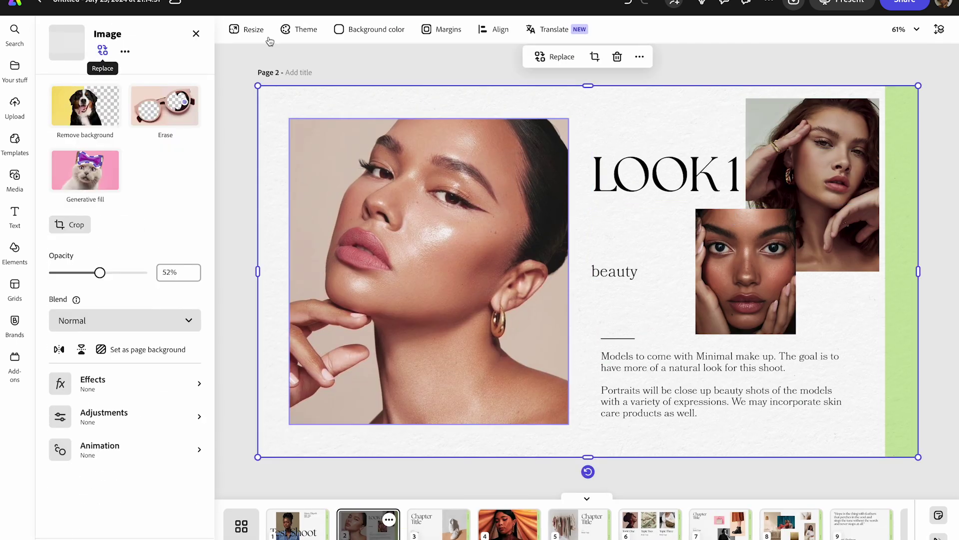
# - Add the skincare dropper portrait, shrink it and place it over the large photo's lower-left corner
pyautogui.hotkey('ctrl', 'v')
pyautogui.moveTo(686, 150); pyautogui.dragTo(579, 284)
pyautogui.moveTo(518, 324); pyautogui.dragTo(367, 366)
# - Add the woven-hat portrait, shrink it and overlap it with the large photo's right edge
pyautogui.click(625, 175)
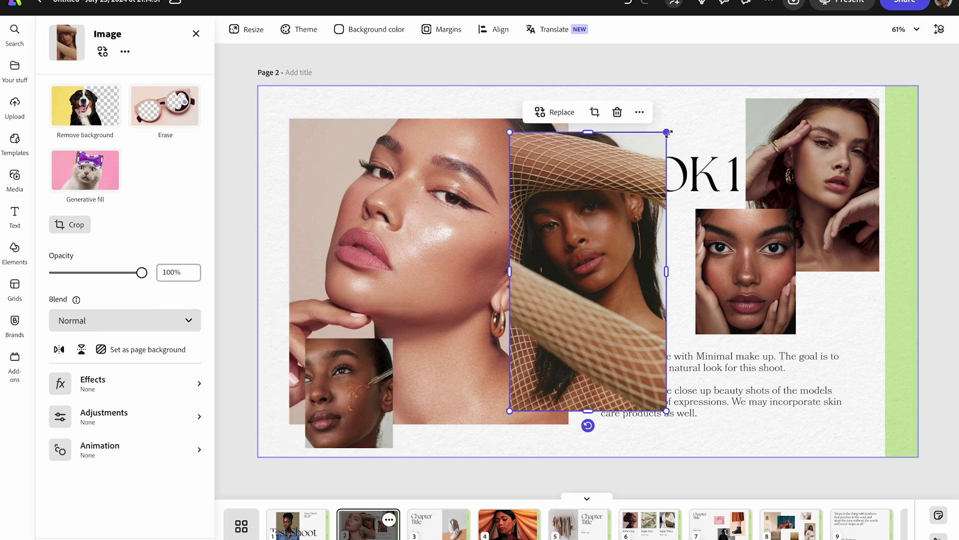
pyautogui.moveTo(666, 133); pyautogui.dragTo(601, 249)
pyautogui.moveTo(539, 302); pyautogui.dragTo(555, 249)
# - Move the "beauty" subtitle right, clear of the woven-hat portrait
pyautogui.click(630, 272)
pyautogui.moveTo(631, 272); pyautogui.dragTo(665, 272)
pyautogui.click(637, 320)
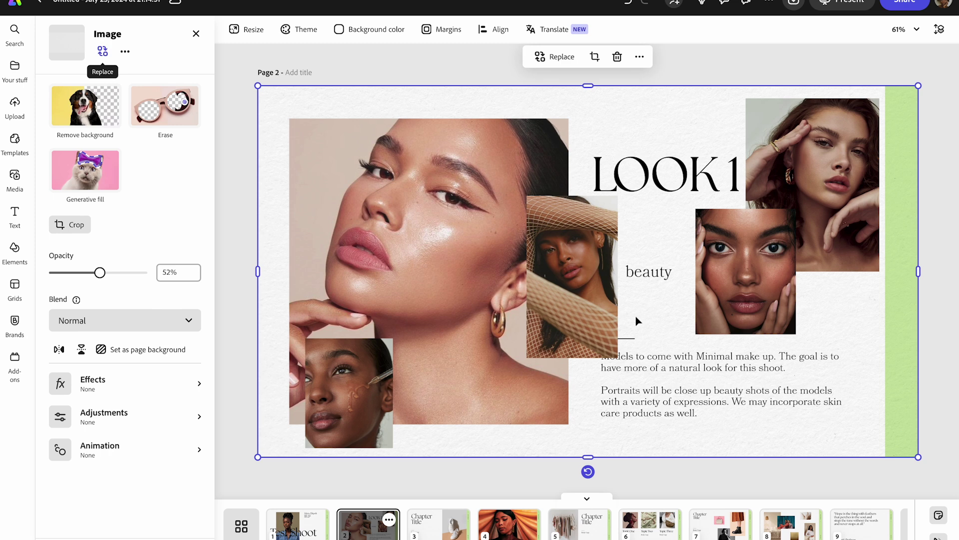
# - Select the large photo with its two overlapping portraits and shift the three slightly left together
pyautogui.click(575, 310)
pyautogui.keyDown('shift'); pyautogui.click(468, 283); pyautogui.keyUp('shift')
pyautogui.keyDown('shift'); pyautogui.click(350, 395); pyautogui.keyUp('shift')
pyautogui.moveTo(436, 339); pyautogui.dragTo(425, 336)
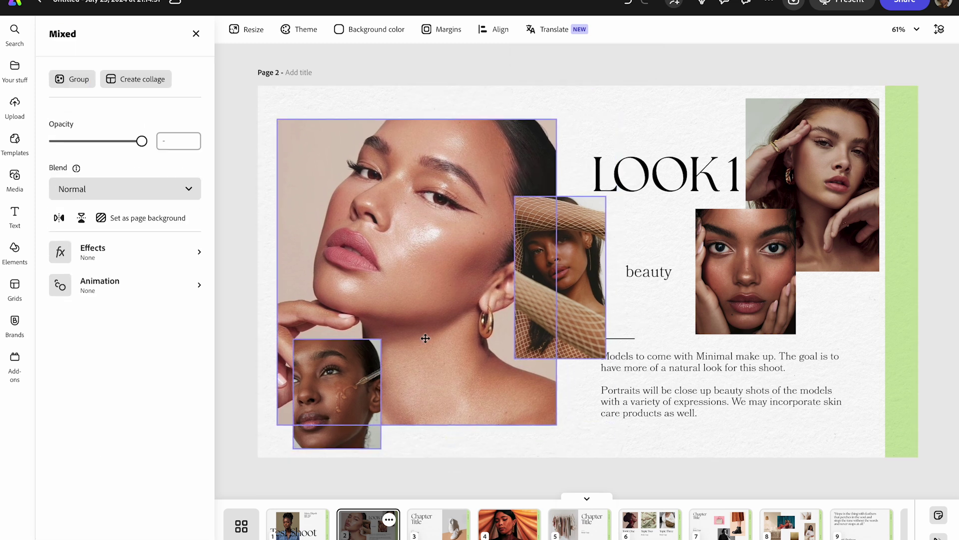
# - Place the short divider line directly under "beauty" and nudge the body copy clear of the woven-hat portrait
pyautogui.moveTo(620, 339); pyautogui.dragTo(646, 285)
pyautogui.click(650, 371)
pyautogui.click(935, 192)
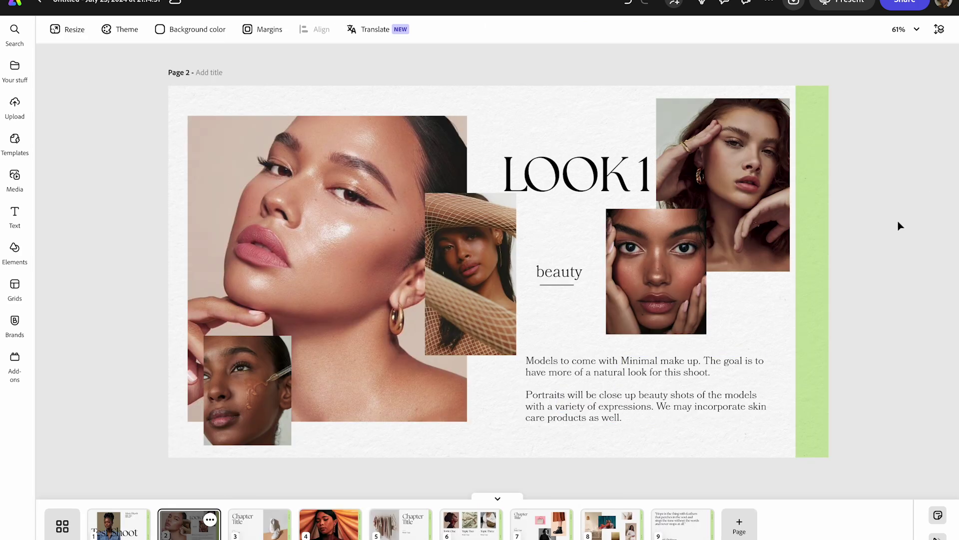
# - Delete the sneaker chapter page and duplicate the LOOK 1 page
pyautogui.click(256, 529)
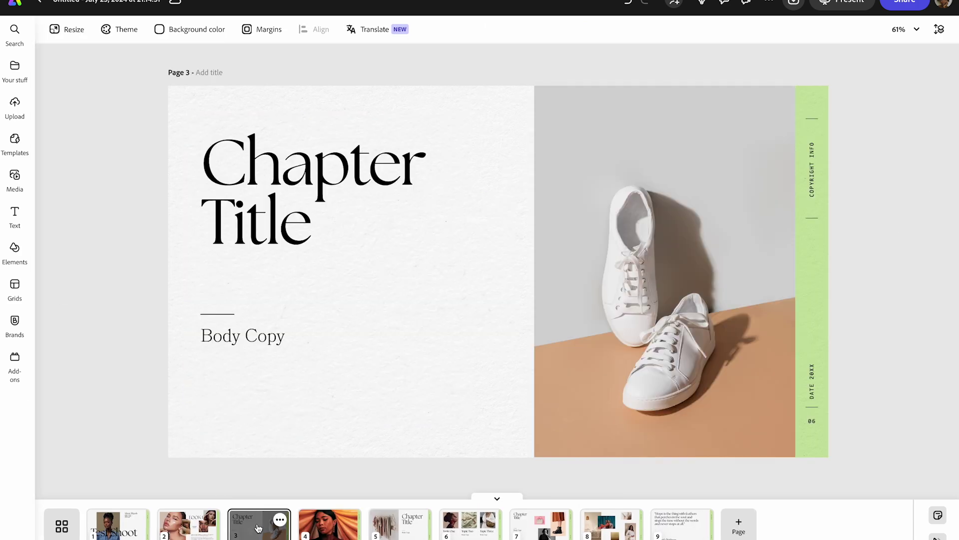
pyautogui.click(281, 520)
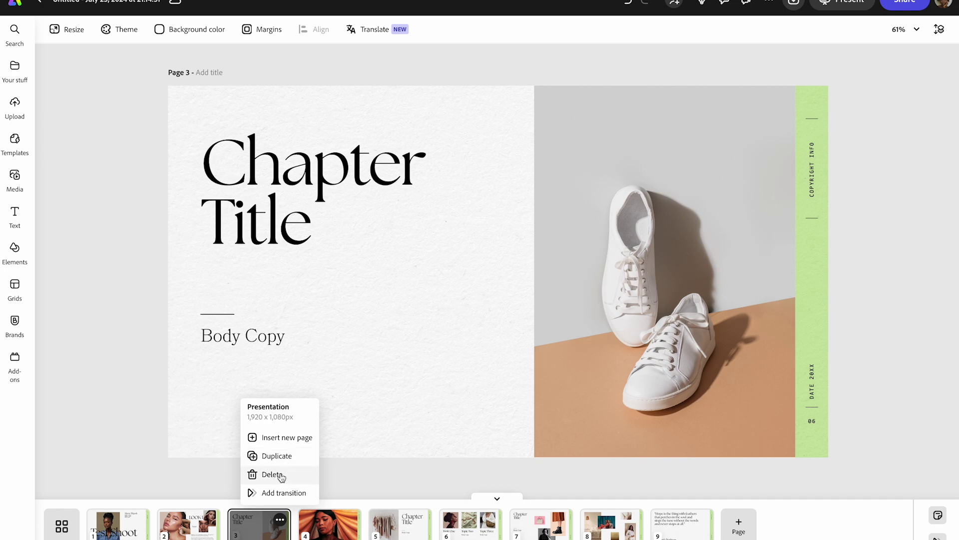
pyautogui.click(279, 473)
pyautogui.click(210, 520)
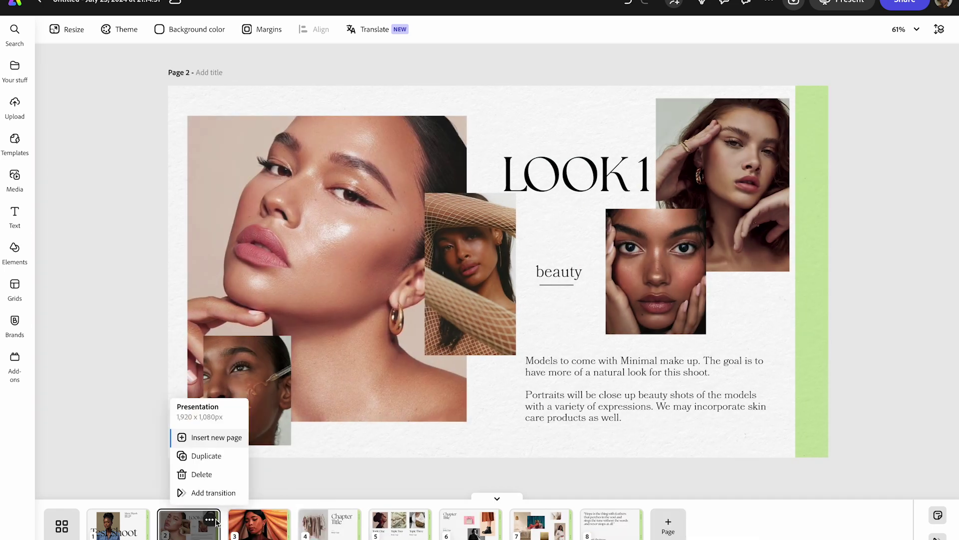
pyautogui.click(232, 456)
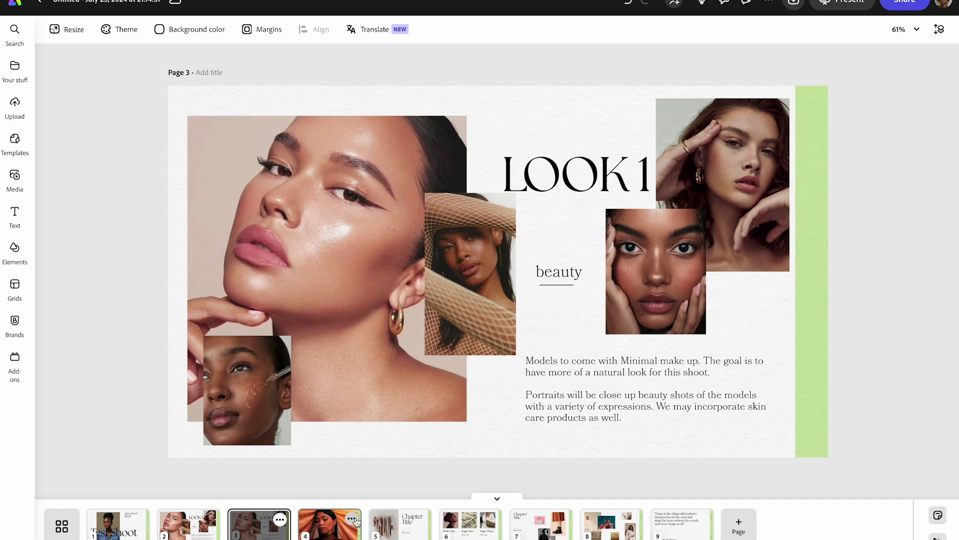
# - Delete the template's orange-drape portrait, clothing rack, three-topic and remaining "Chapter Title" pages
pyautogui.click(352, 521)
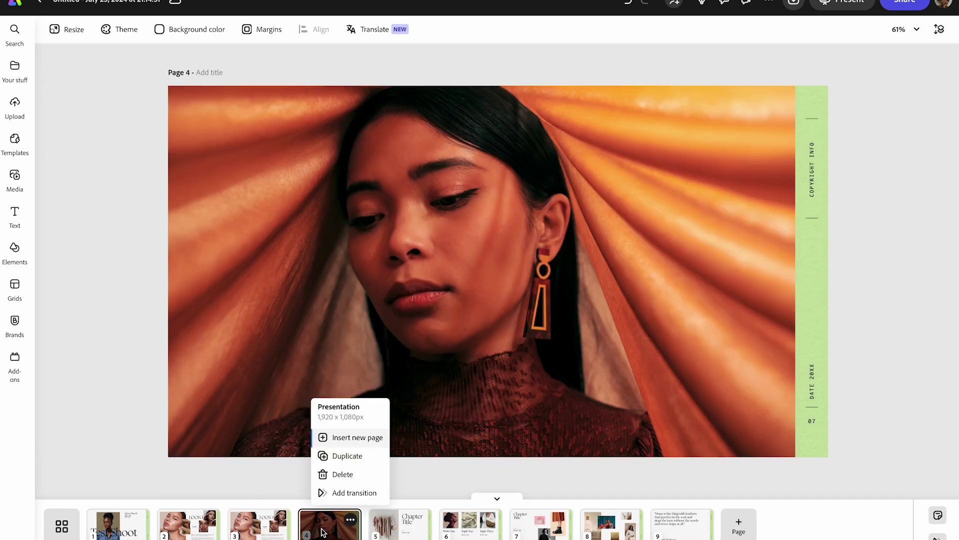
pyautogui.click(347, 479)
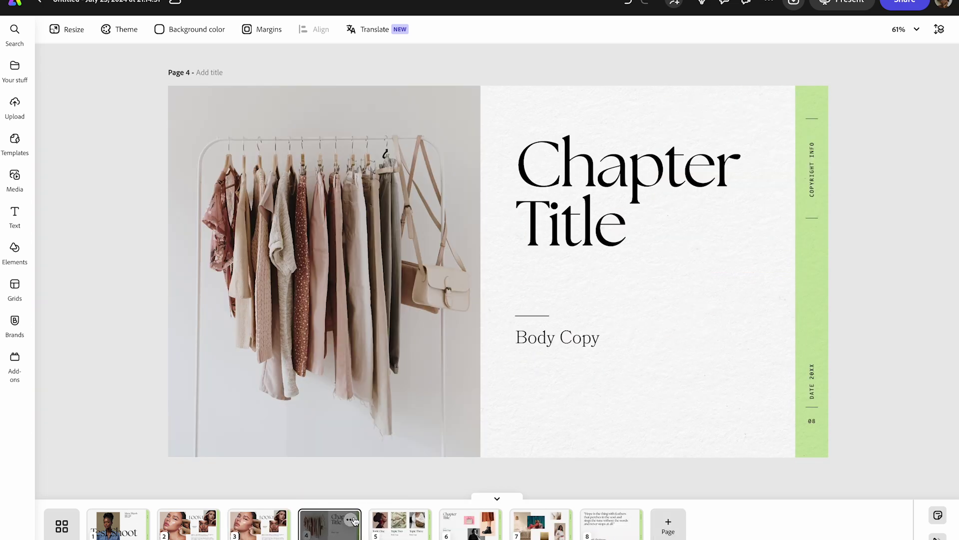
pyautogui.click(354, 521)
pyautogui.click(354, 479)
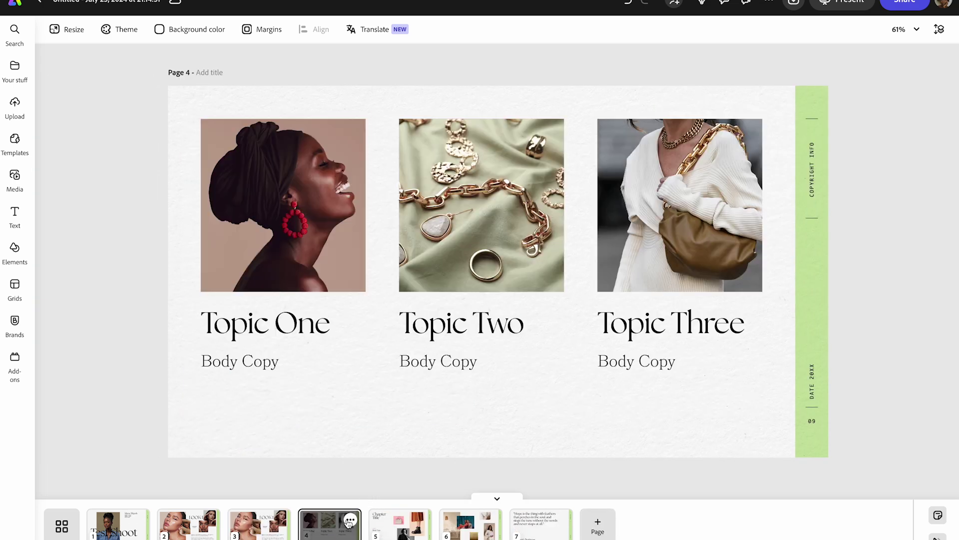
pyautogui.click(350, 520)
pyautogui.click(350, 479)
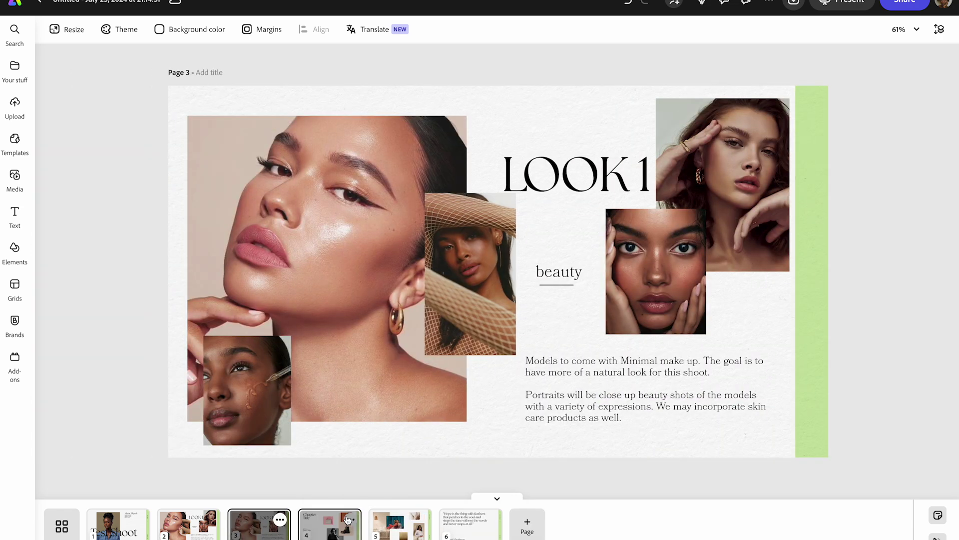
pyautogui.click(352, 520)
pyautogui.click(345, 478)
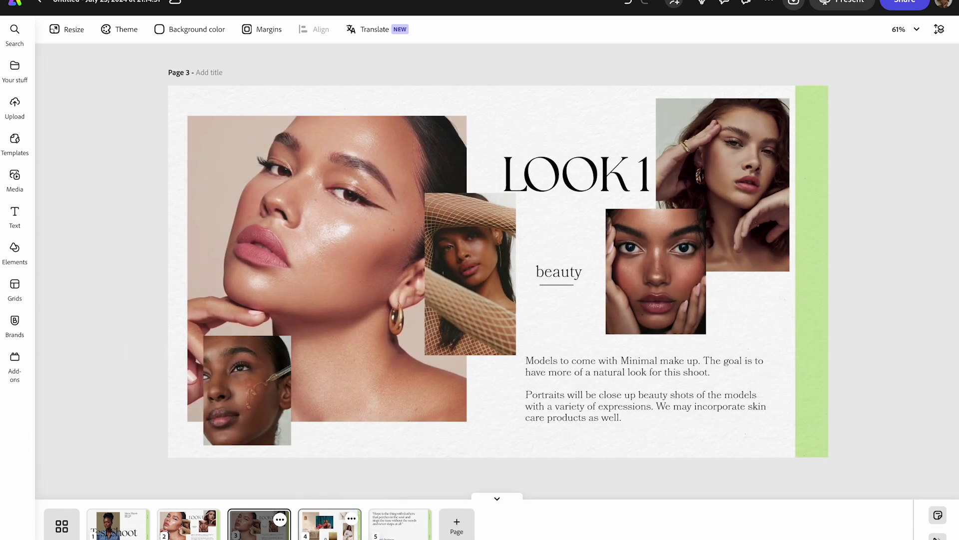
pyautogui.click(330, 522)
pyautogui.click(400, 522)
pyautogui.click(416, 520)
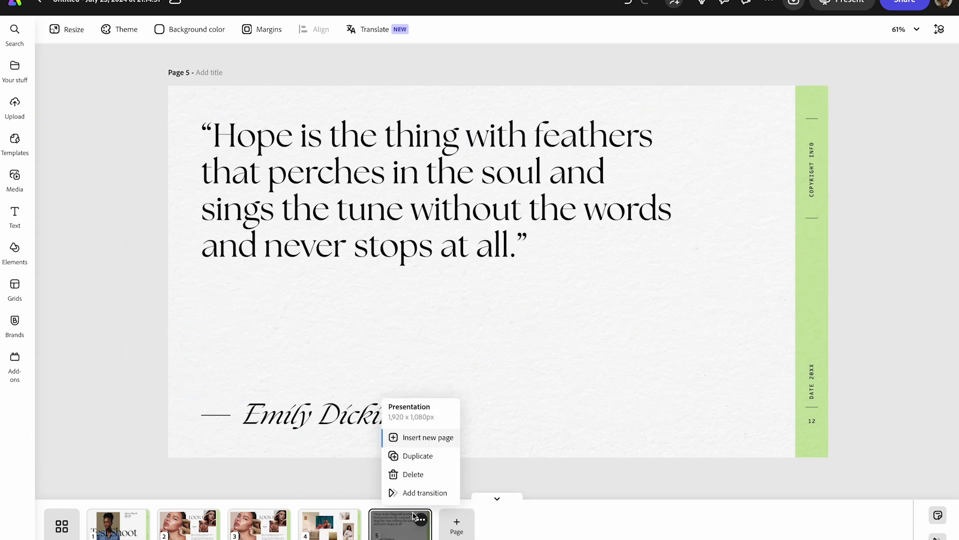
# - Change the title on the duplicated page 3 to "LOOK 2" and move it slightly up and left
pyautogui.click(259, 522)
pyautogui.doubleClick(569, 193)
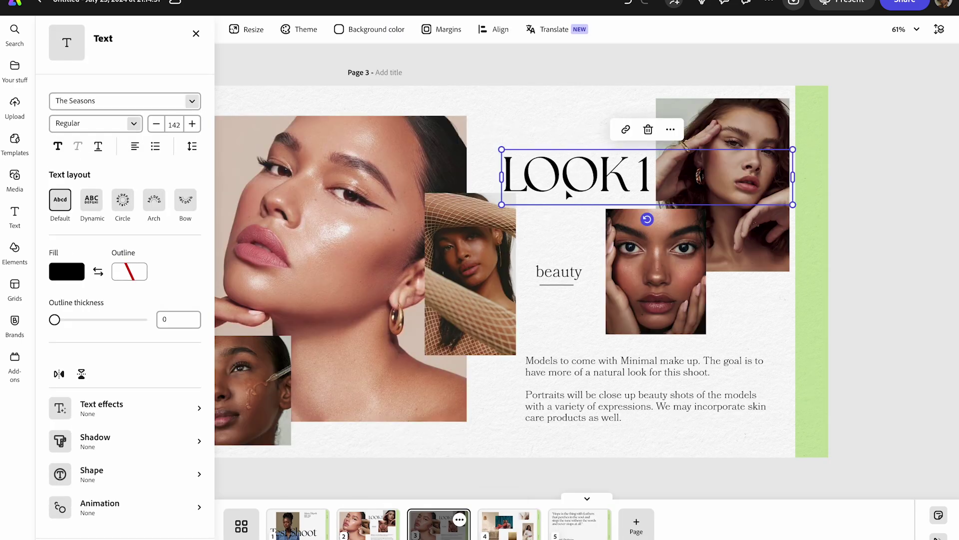
pyautogui.write('loo')
pyautogui.press('BackSpace')
pyautogui.press('BackSpace')
pyautogui.press('BackSpace')
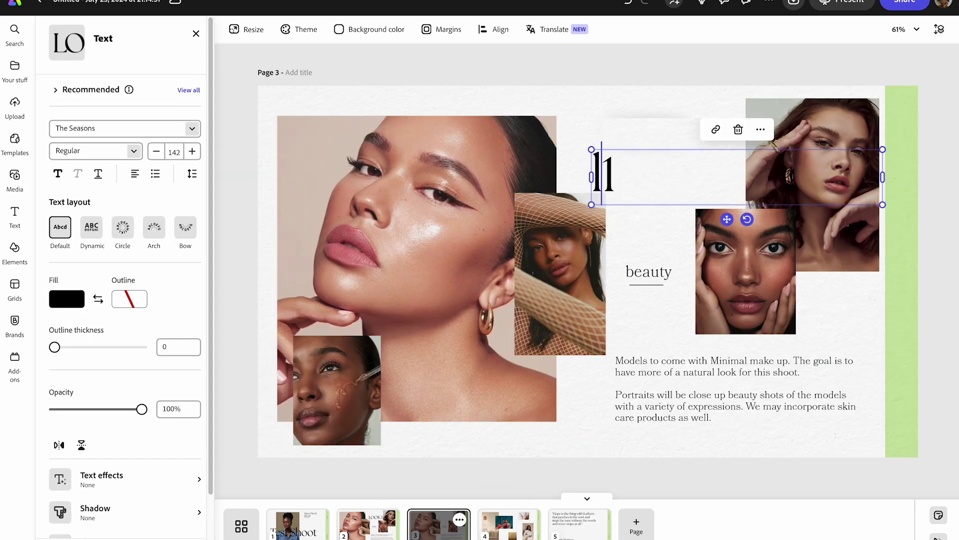
pyautogui.write('LOOK 2')
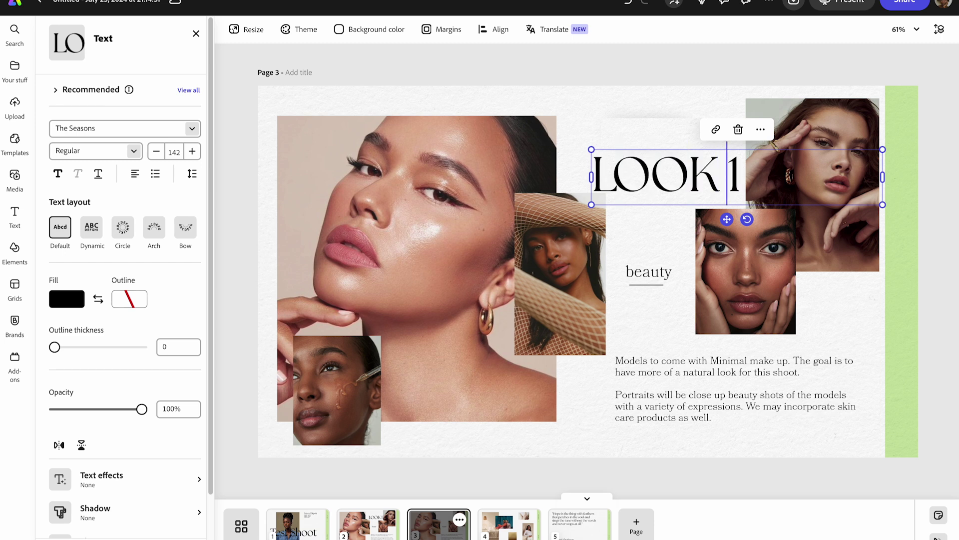
pyautogui.press('BackSpace')
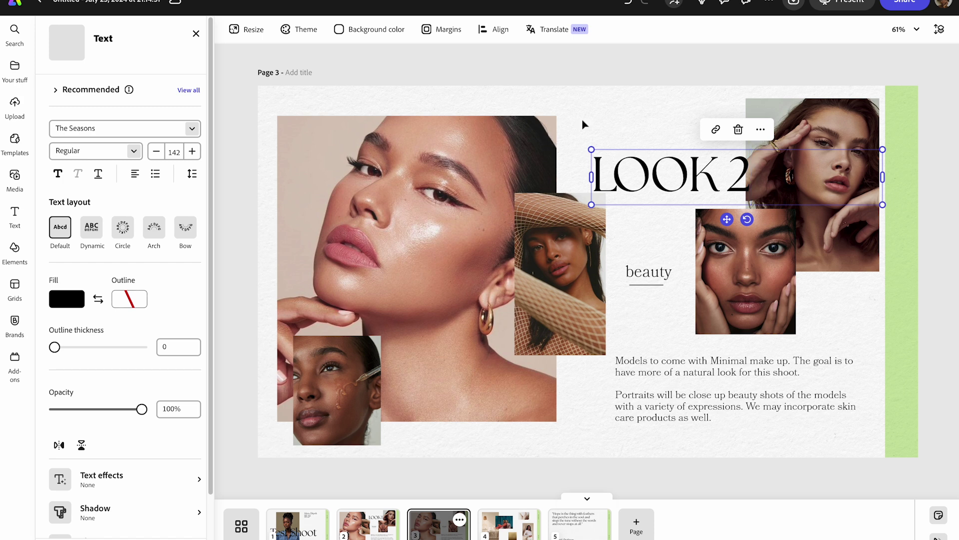
pyautogui.moveTo(630, 155); pyautogui.dragTo(617, 145)
# - Replace the "beauty" subtitle on page 3 with "color play"
pyautogui.click(633, 272)
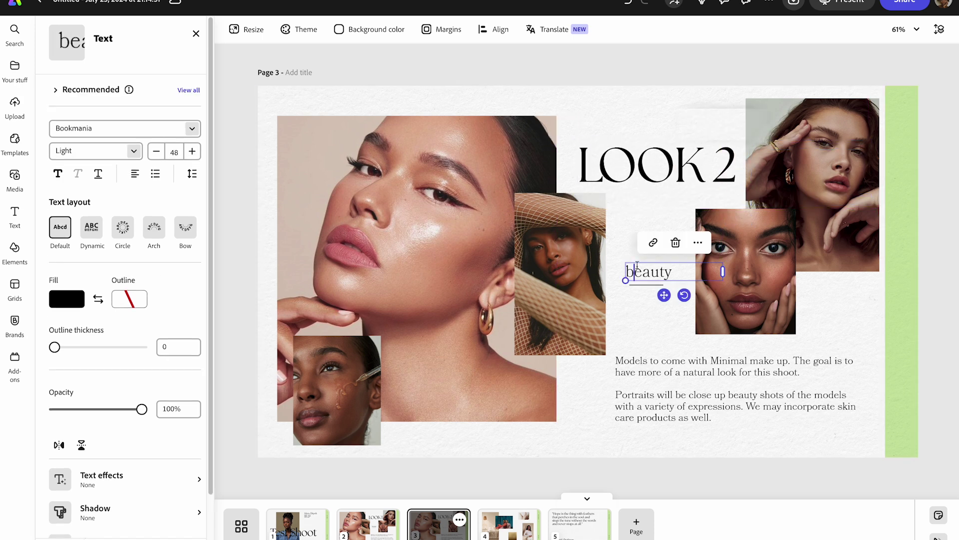
pyautogui.doubleClick(637, 265)
pyautogui.write('COLOR')
pyautogui.press('BackSpace')
pyautogui.press('BackSpace')
pyautogui.press('BackSpace')
pyautogui.press('BackSpace')
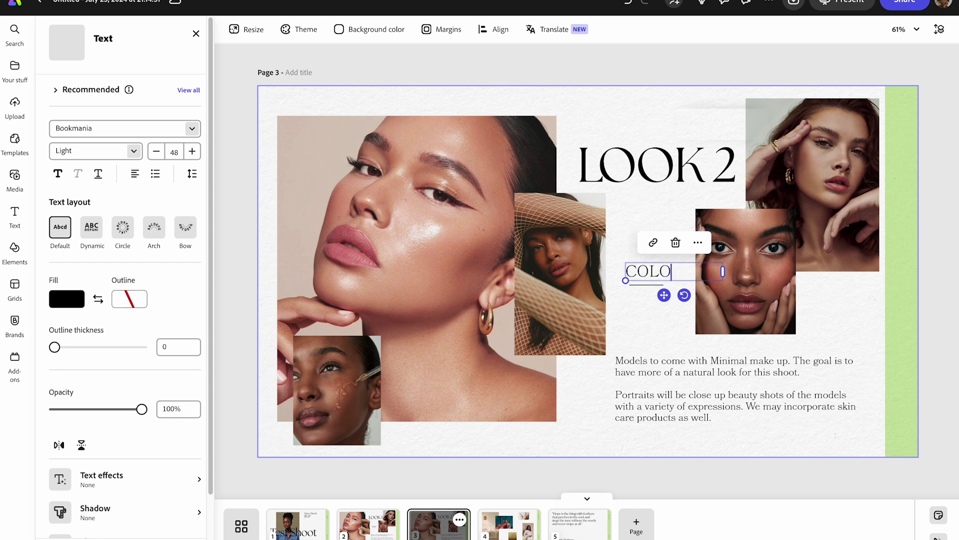
pyautogui.press('BackSpace')
pyautogui.write('col')
pyautogui.press('BackSpace')
pyautogui.press('BackSpace')
pyautogui.press('BackSpace')
pyautogui.write('color play')
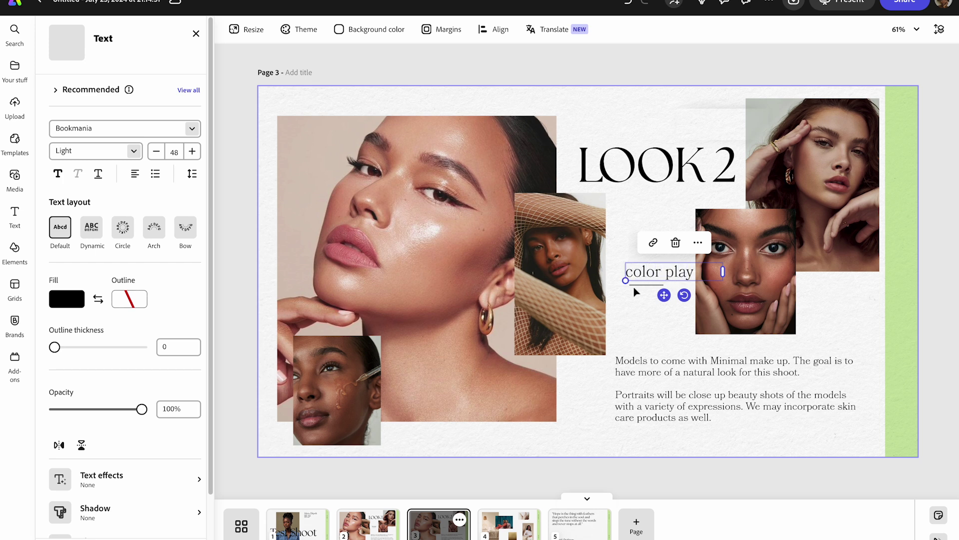
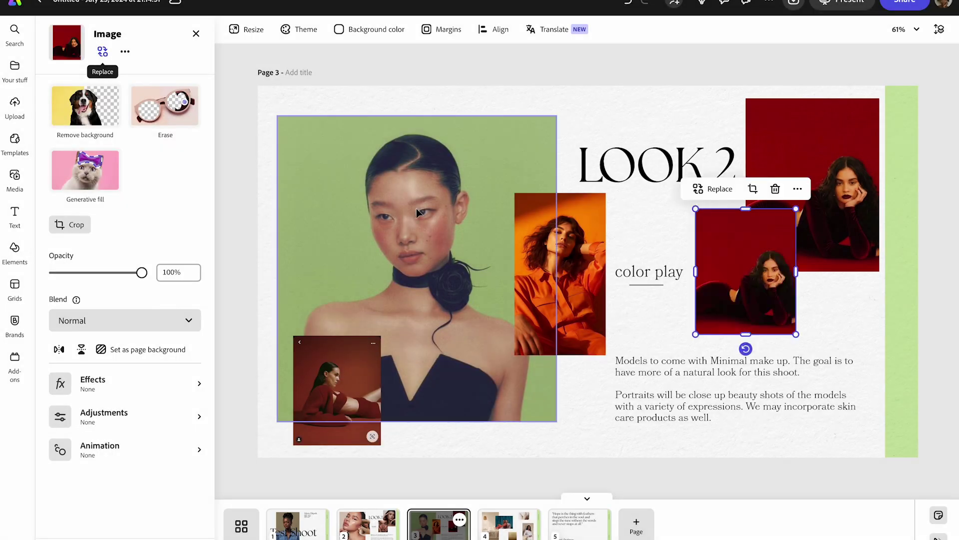
pyautogui.click(103, 51)
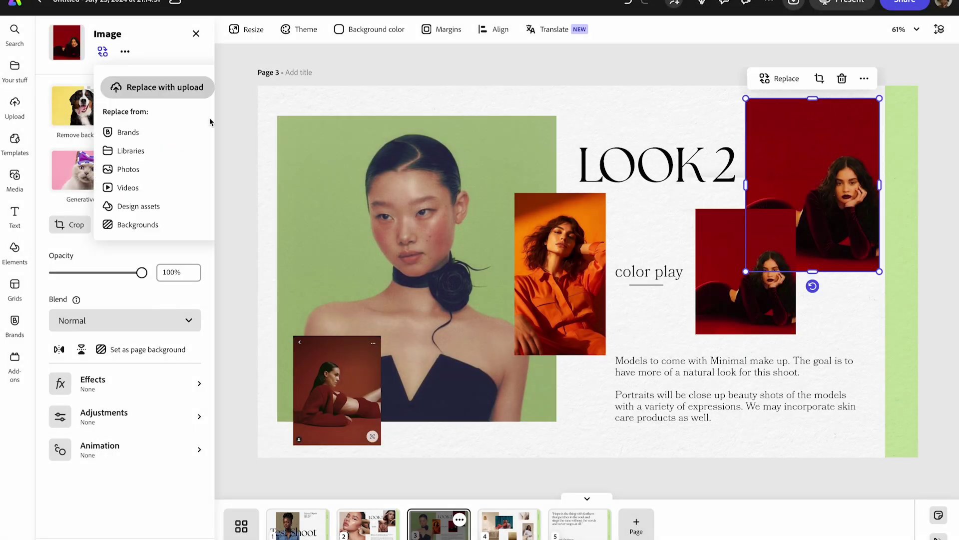
pyautogui.click(166, 87)
pyautogui.doubleClick(407, 202)
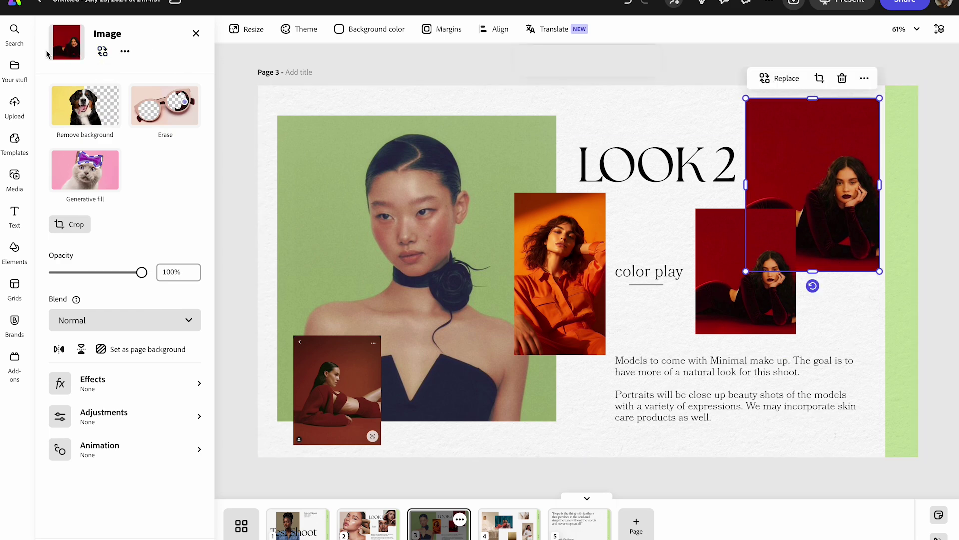
# - Replace the larger red photo beside the "LOOK 2" title with the pink-suit photo from the Downloads folder
pyautogui.click(103, 51)
pyautogui.click(155, 81)
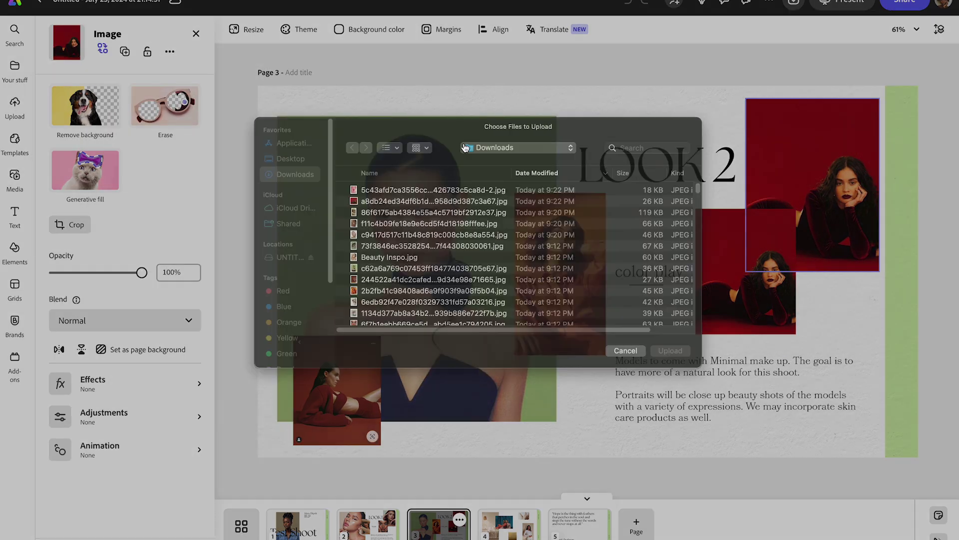
pyautogui.click(442, 204)
pyautogui.click(668, 363)
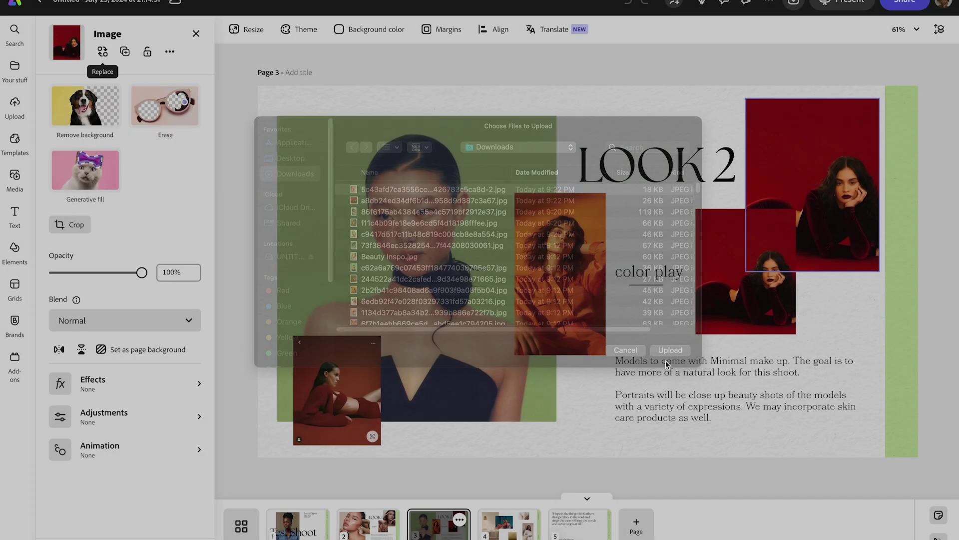
pyautogui.click(872, 343)
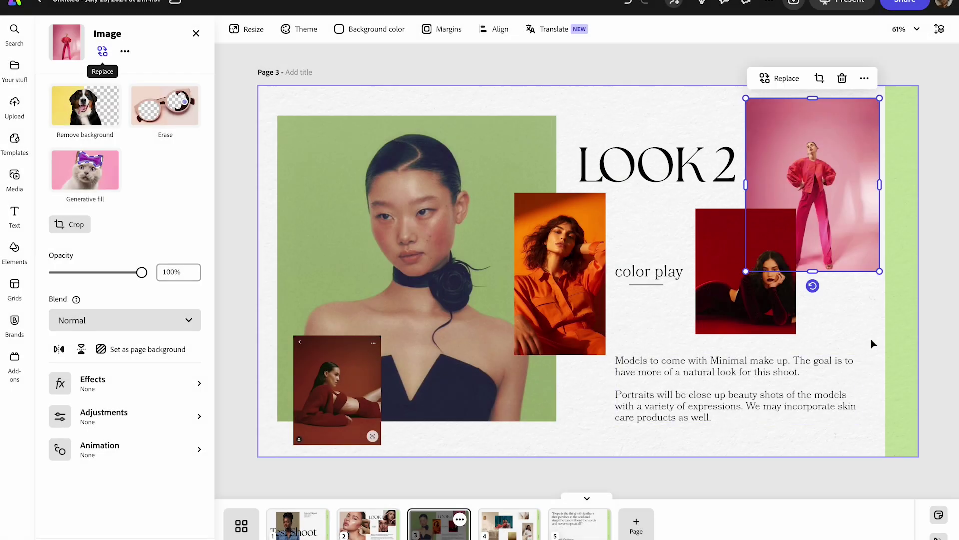
# - Replace page 3's body copy with "Purpose of this look will be to play around with color."
pyautogui.doubleClick(795, 399)
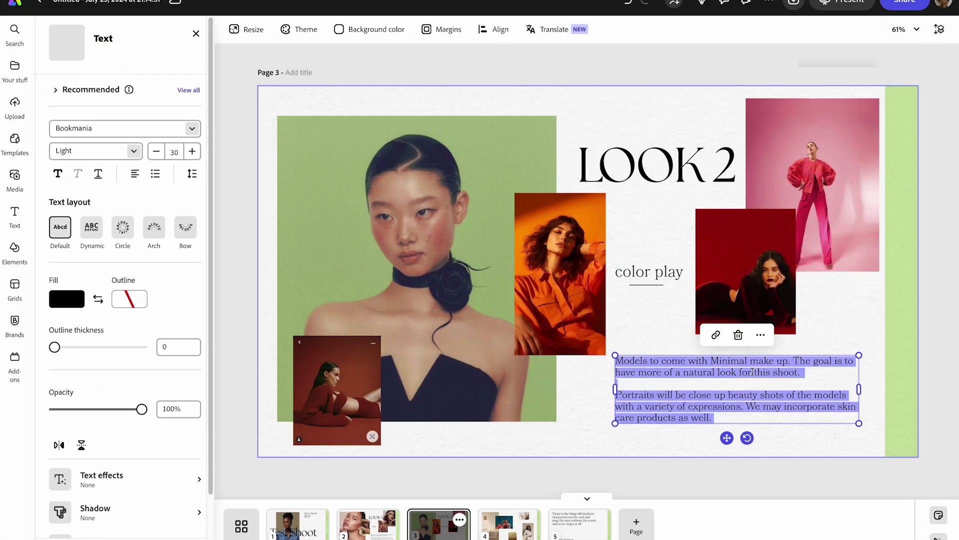
pyautogui.write('Pur')
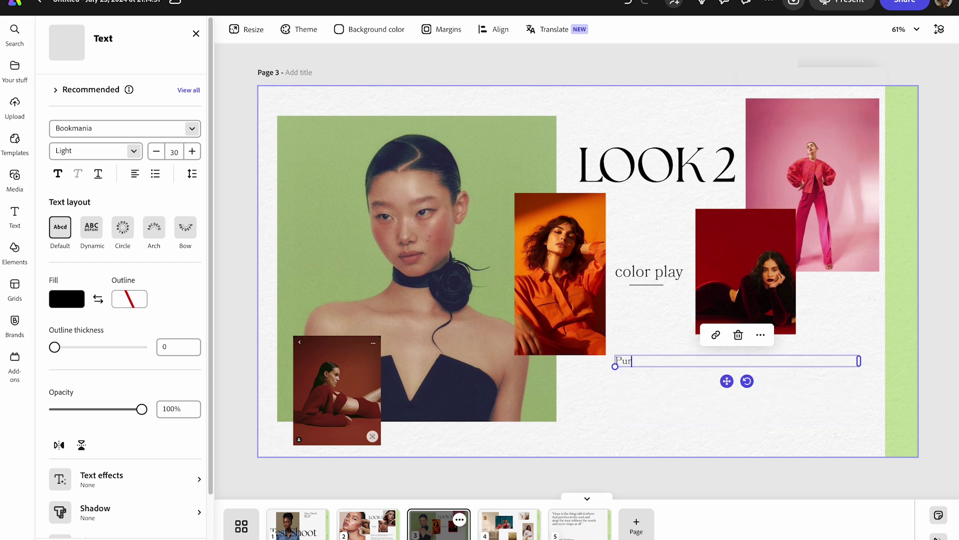
pyautogui.write('pose of this look will be to play aro')
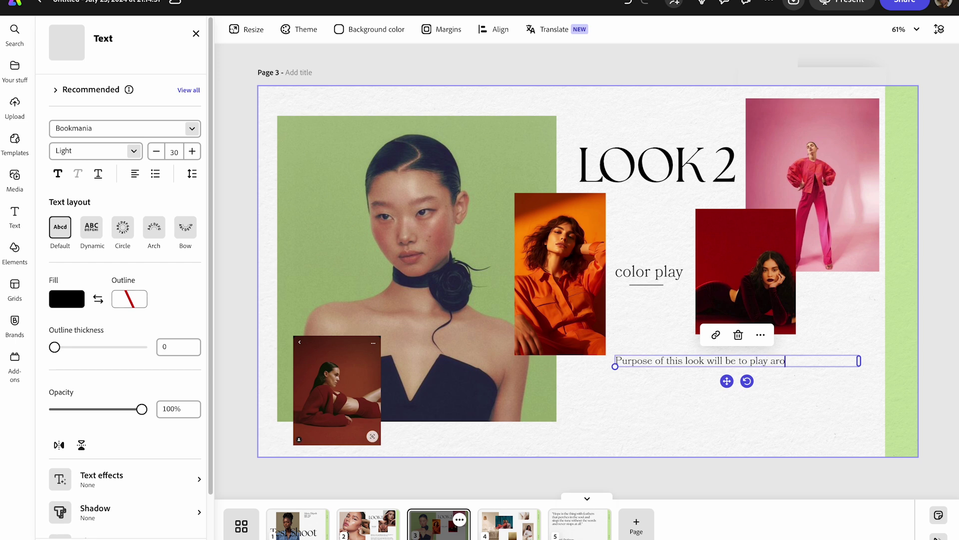
pyautogui.write('d with col')
pyautogui.press('BackSpace')
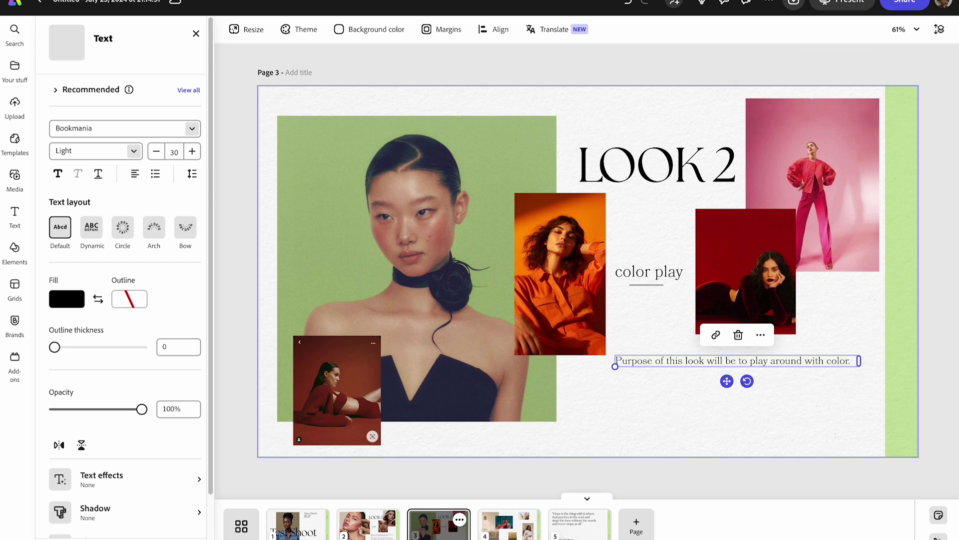
# - Extend page 3's body copy with colored backdrops, shooting subjects on a red or pink background, matching outfits, and the line "Backdrop Colors: Red & Pink"
pyautogui.write('ed backgro')
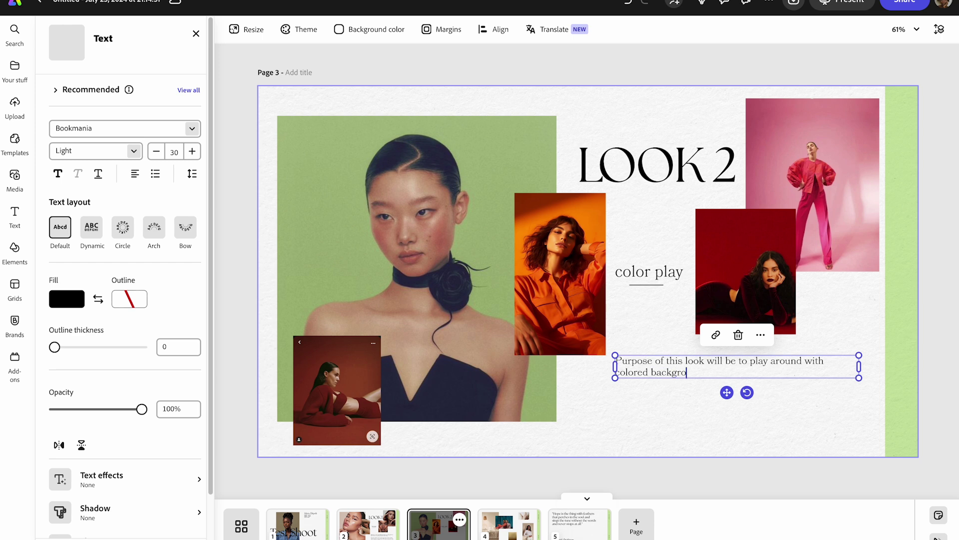
pyautogui.write('rou')
pyautogui.press('BackSpace')
pyautogui.press('BackSpace')
pyautogui.write('ops. I like the idea of shooting my subjects on ei')
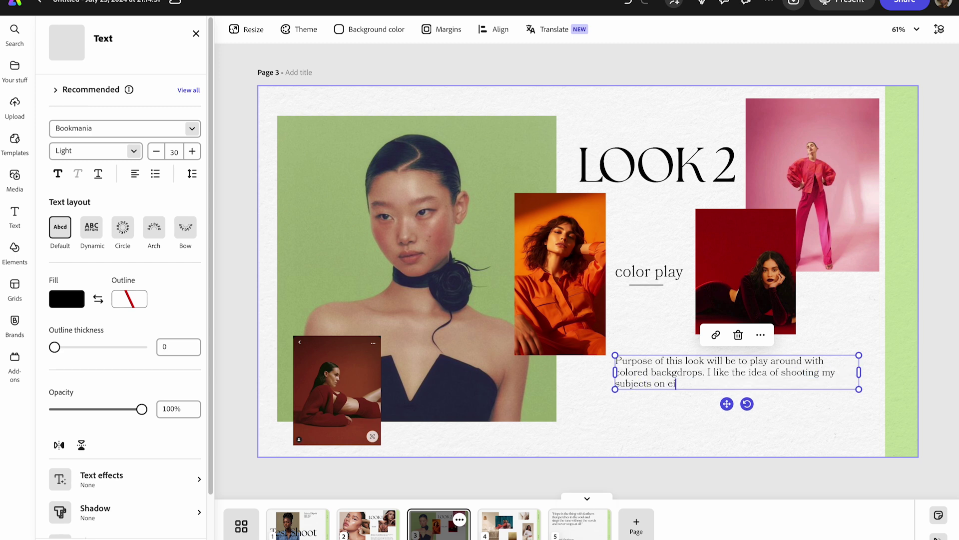
pyautogui.write('ther a red or pink backg')
pyautogui.write('roun')
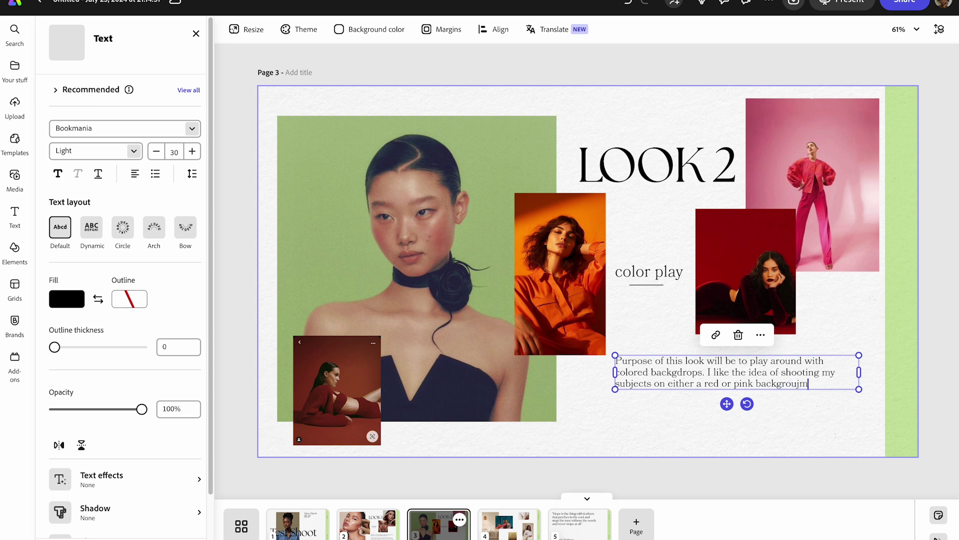
pyautogui.write('d. I also like the option of ma')
pyautogui.write('tching their outfit')
pyautogui.write('s to the background')
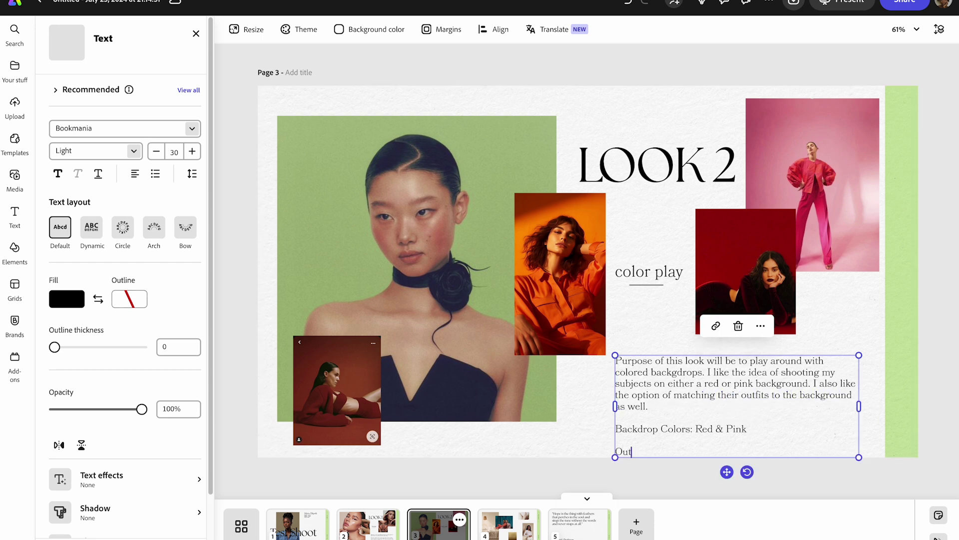
# - End page 3's body copy with the line "Makeup will be similar to the first look. Simpleand natural."
pyautogui.press('BackSpace')
pyautogui.press('BackSpace')
pyautogui.press('BackSpace')
pyautogui.write('Make up')
pyautogui.press('BackSpace')
pyautogui.press('BackSpace')
pyautogui.press('BackSpace')
pyautogui.press('BackSpace')
pyautogui.write('upwi')
pyautogui.press('BackSpace')
pyautogui.press('BackSpace')
pyautogui.write('will be similar to the fir')
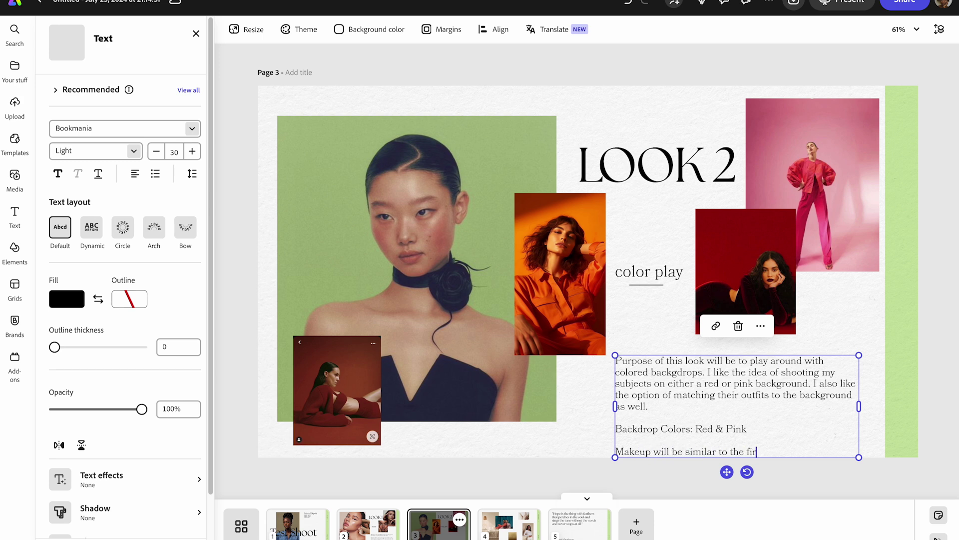
pyautogui.write('st look. Simpleand natural.')
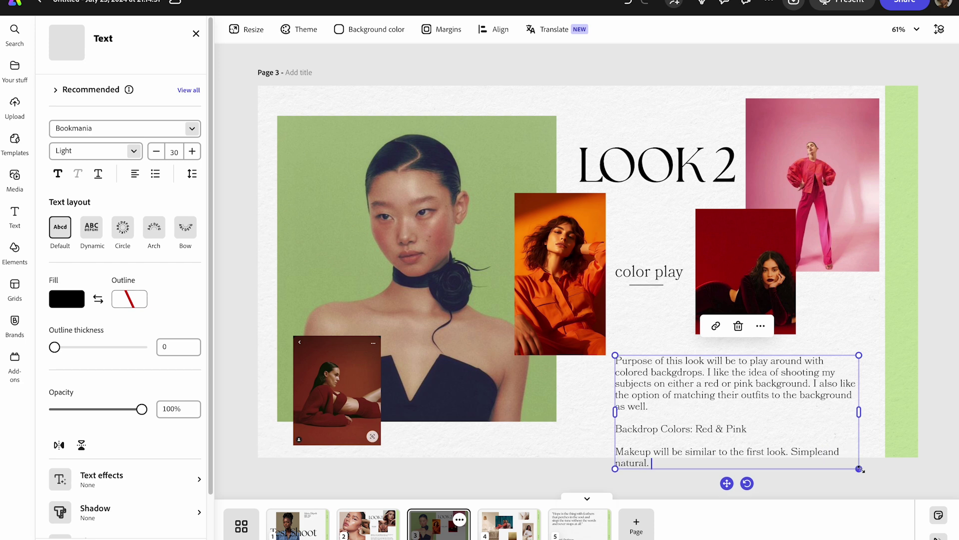
# - Scale page 3's body text box down slightly and move it up so the copy fits within the page
pyautogui.moveTo(859, 468); pyautogui.dragTo(826, 453)
pyautogui.moveTo(813, 369); pyautogui.dragTo(815, 354)
pyautogui.click(834, 344)
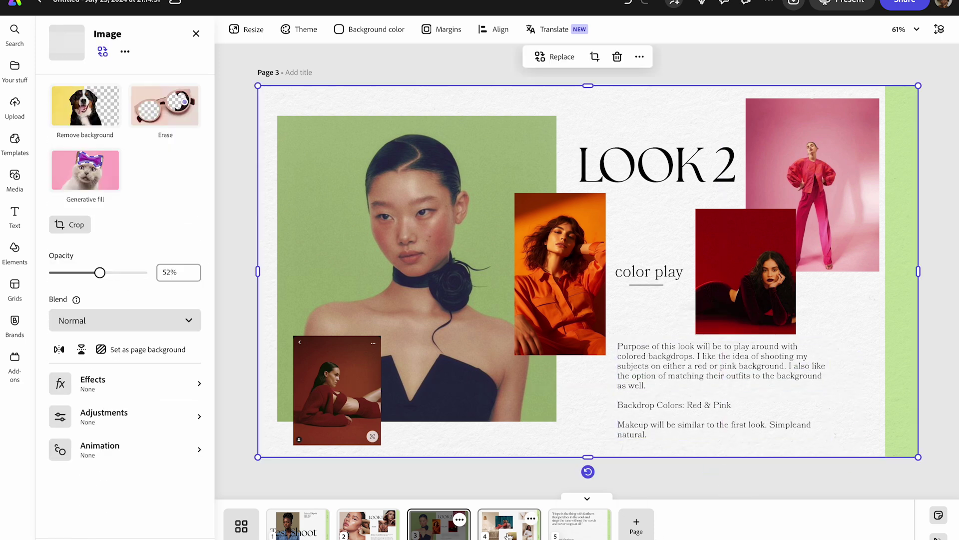
# - Duplicate page 3 and change the title on the new page 4 to "LOOK 3"
pyautogui.click(459, 520)
pyautogui.click(301, 459)
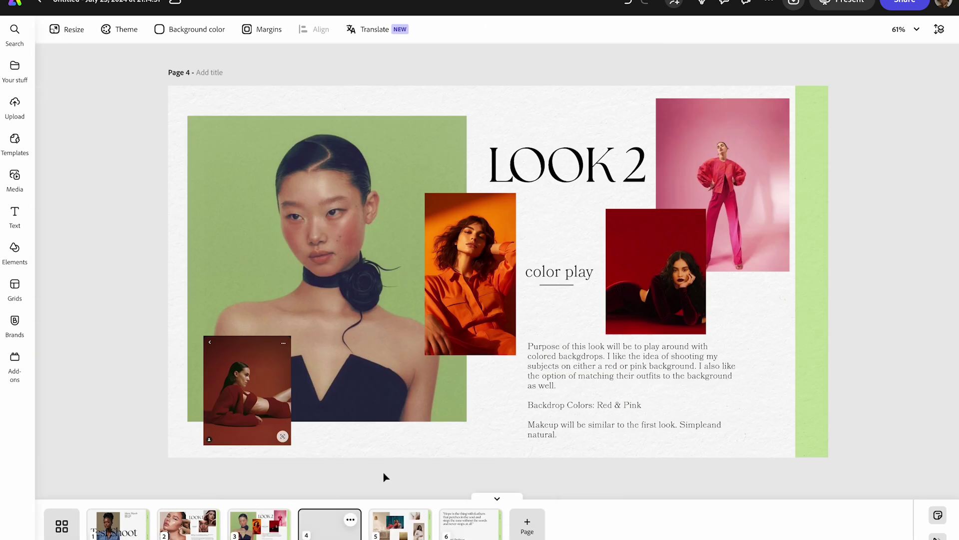
pyautogui.click(625, 165)
pyautogui.click(625, 158)
pyautogui.doubleClick(625, 159)
pyautogui.press('BackSpace')
pyautogui.write('LOOK 3')
# - Replace the "color play" subtitle on page 4 with "DENIM" and centre it over its underline
pyautogui.click(657, 274)
pyautogui.tripleClick(657, 275)
pyautogui.write('DENIM')
pyautogui.click(649, 272)
pyautogui.moveTo(658, 271); pyautogui.dragTo(661, 270)
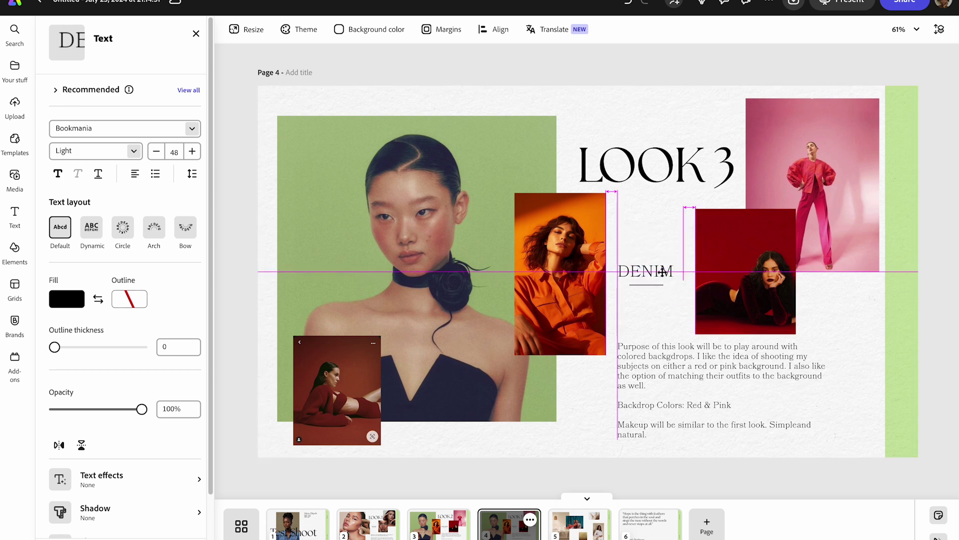
pyautogui.click(663, 328)
# - Replace page 4's large green-background portrait with the white tank top and jeans photo from the Downloads folder
pyautogui.click(285, 413)
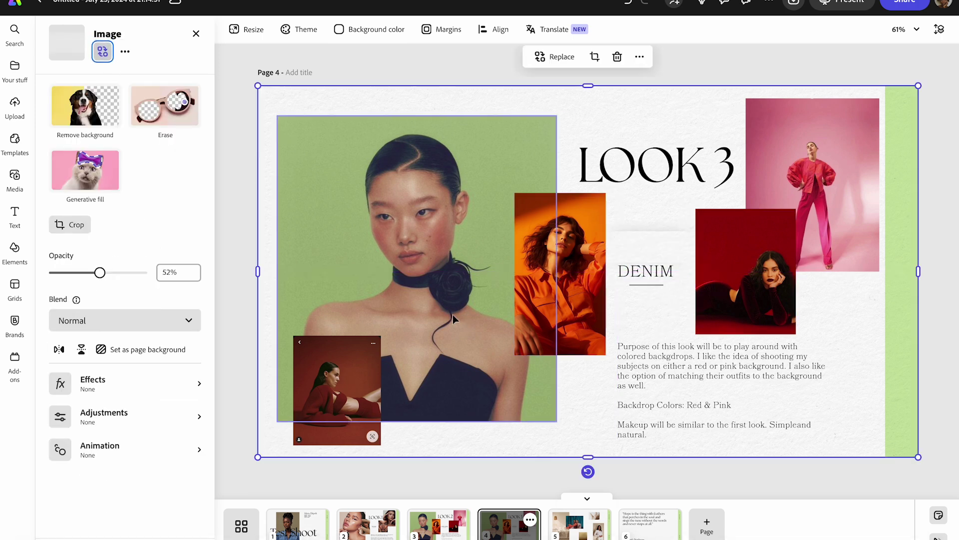
pyautogui.click(103, 51)
pyautogui.click(153, 90)
pyautogui.click(381, 270)
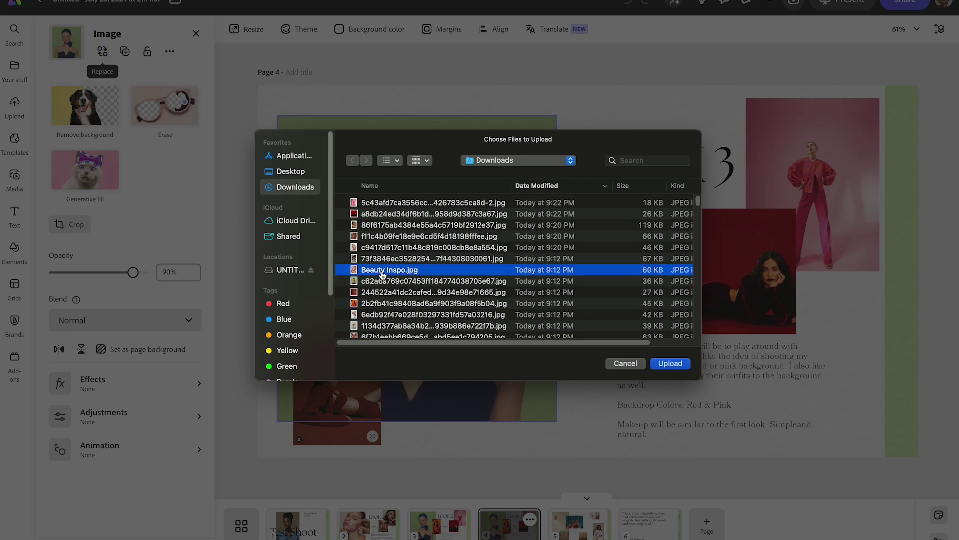
pyautogui.press('space')
pyautogui.press('Down')
pyautogui.press('Down')
pyautogui.press('Down')
pyautogui.press('Down')
pyautogui.press('Down')
pyautogui.press('Return')
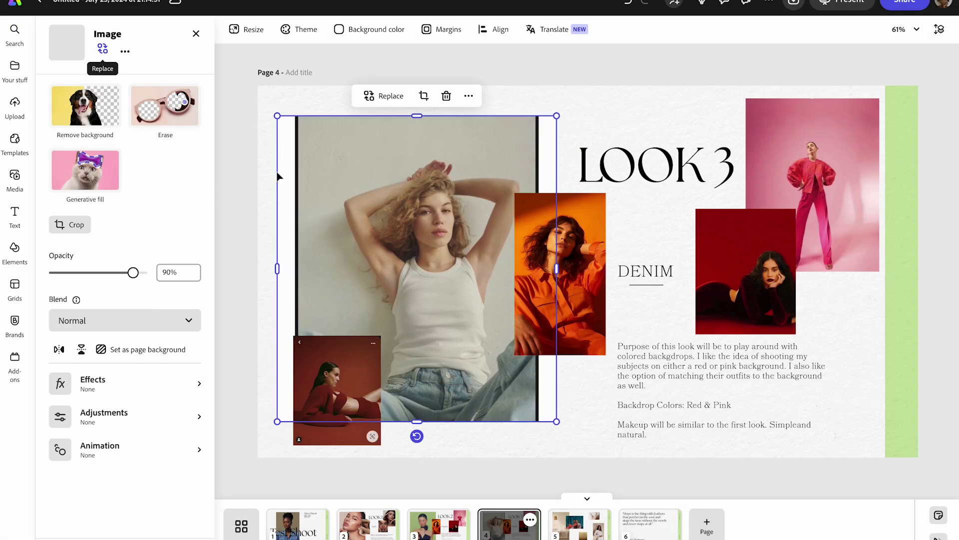
# - Replace the small red photo overlapping the large portrait on page 4 with an uploaded denim-jacket portrait
pyautogui.click(362, 414)
pyautogui.click(102, 51)
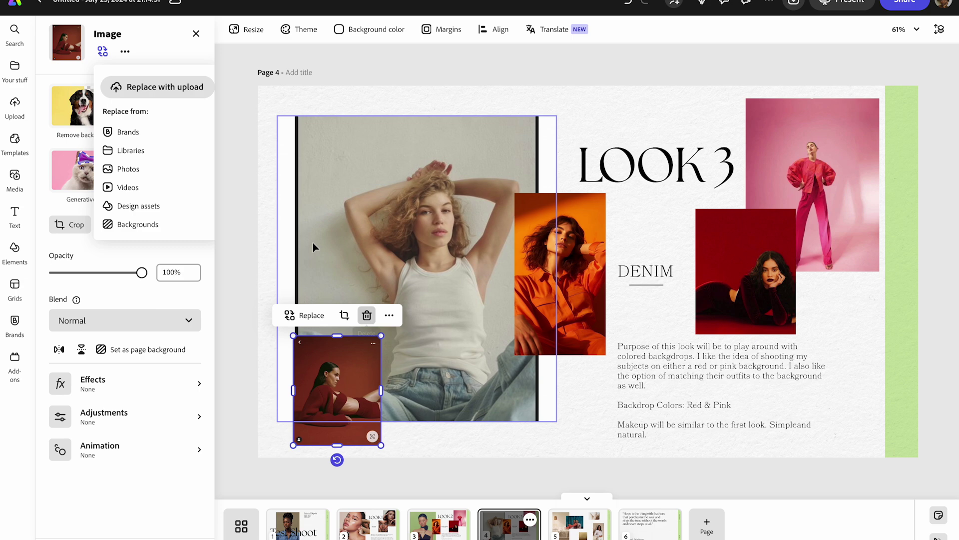
pyautogui.click(156, 85)
pyautogui.press('Escape')
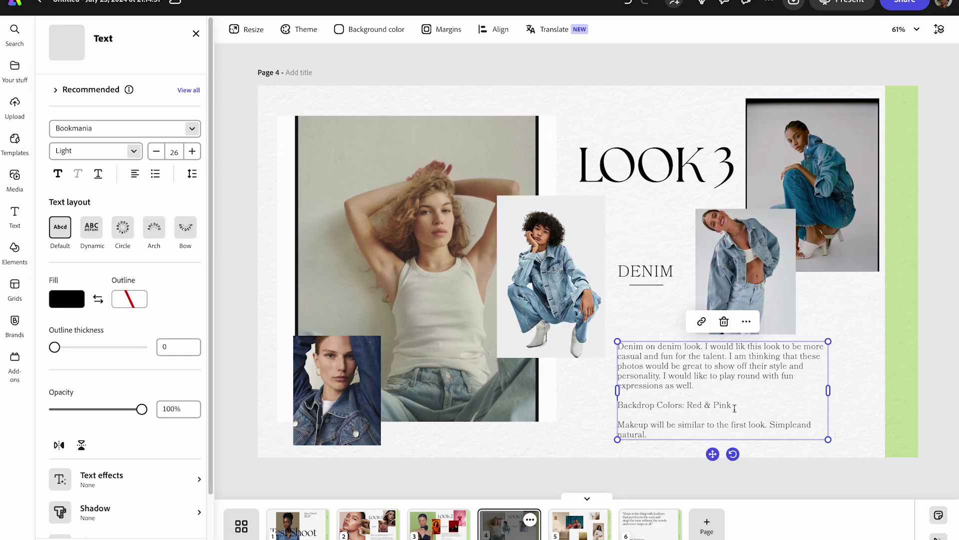
# - Change page 4's backdrop colors entry to "White or netural background color to compliment the denim outfit." and leave a blank line below it
pyautogui.write('White ')
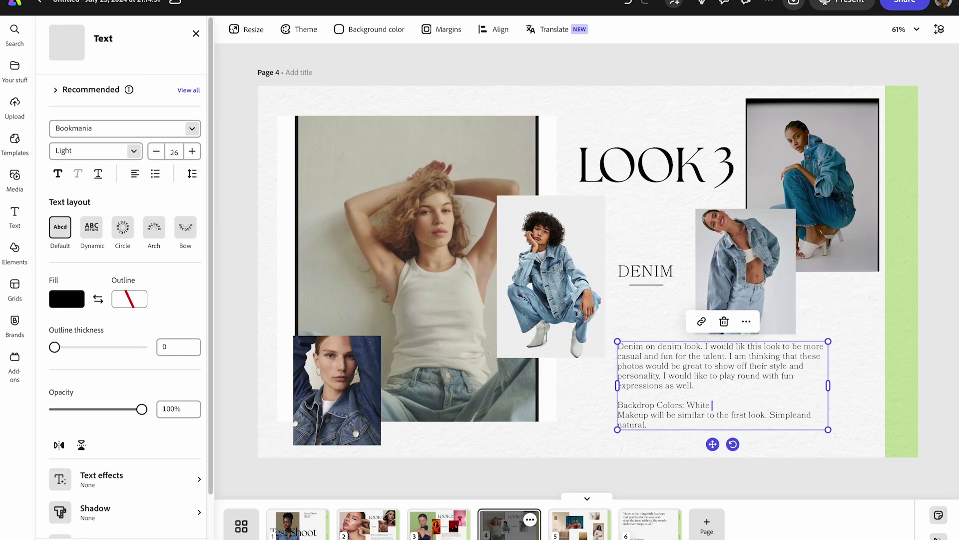
pyautogui.write('or netural background oc')
pyautogui.write('or to compl')
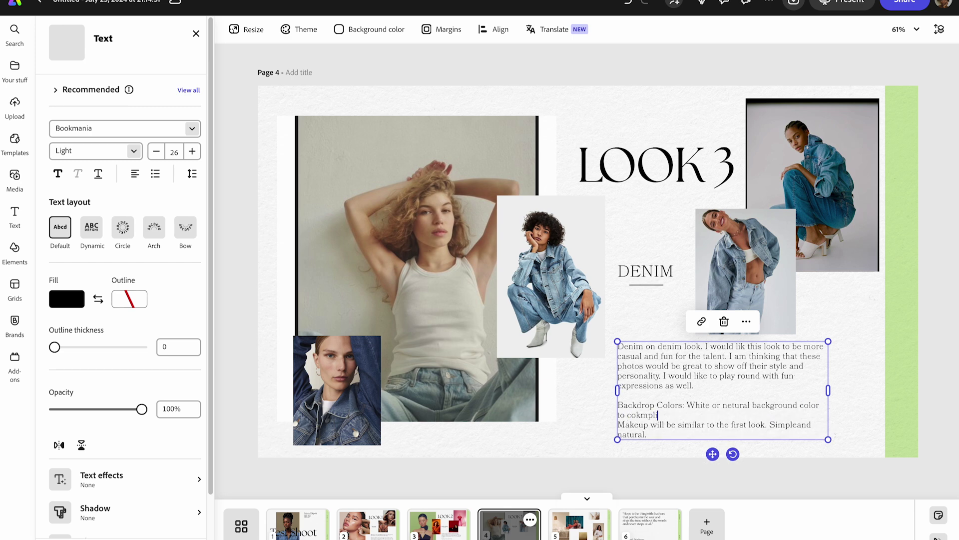
pyautogui.write('iment the denim b')
pyautogui.press('BackSpace')
pyautogui.write('outfit.')
pyautogui.press('Return')
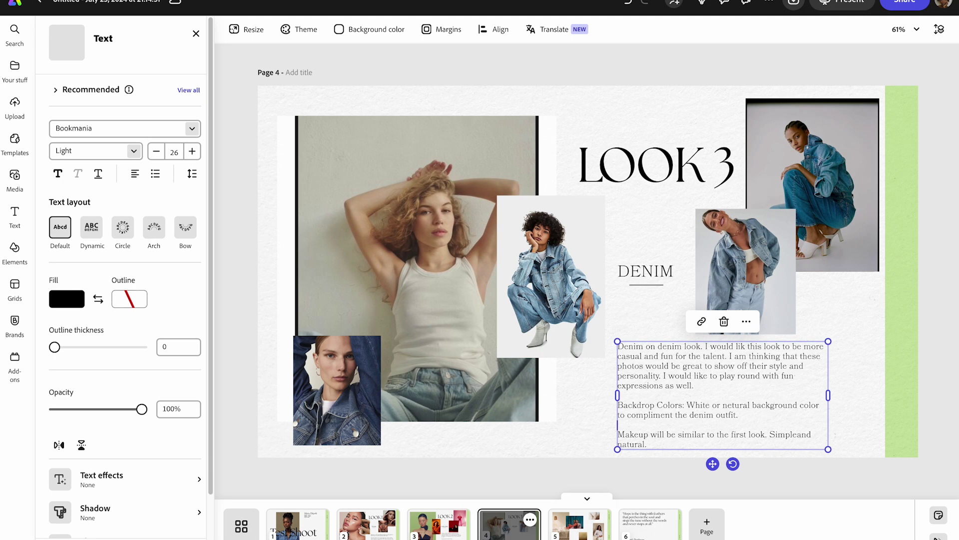